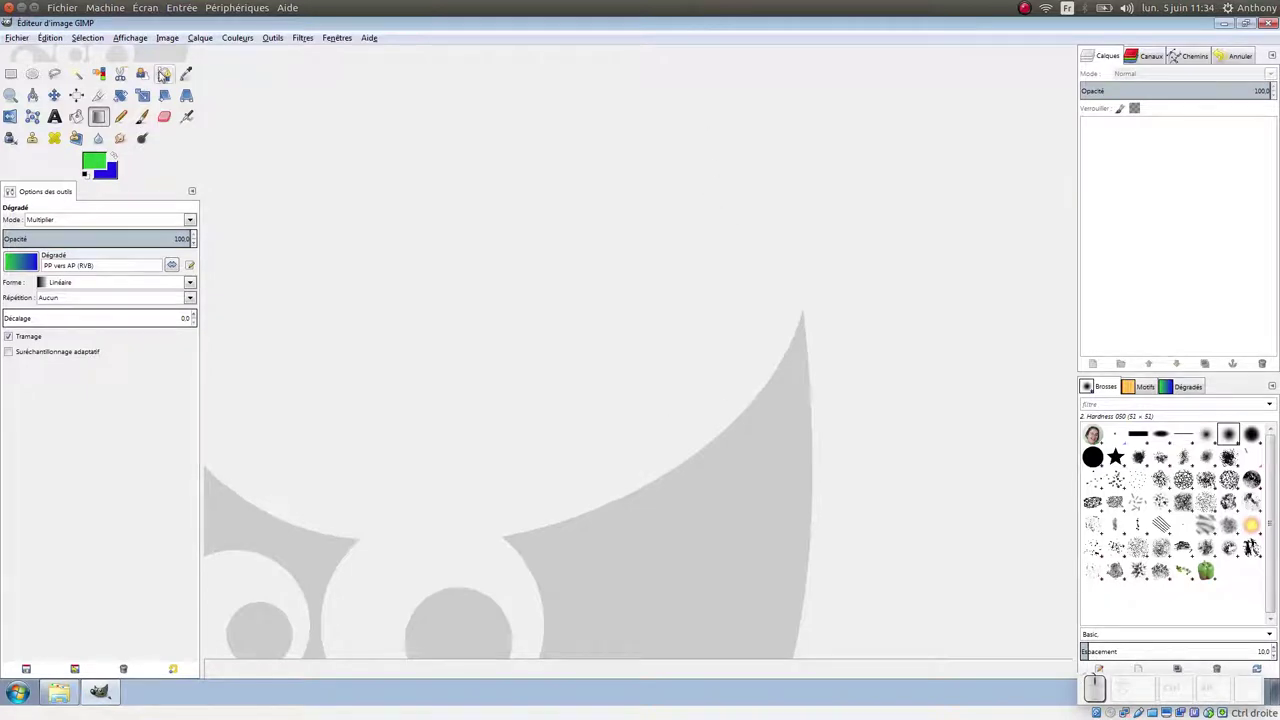
- Open the cloudy hills image calque2.png
left_click(30, 40)
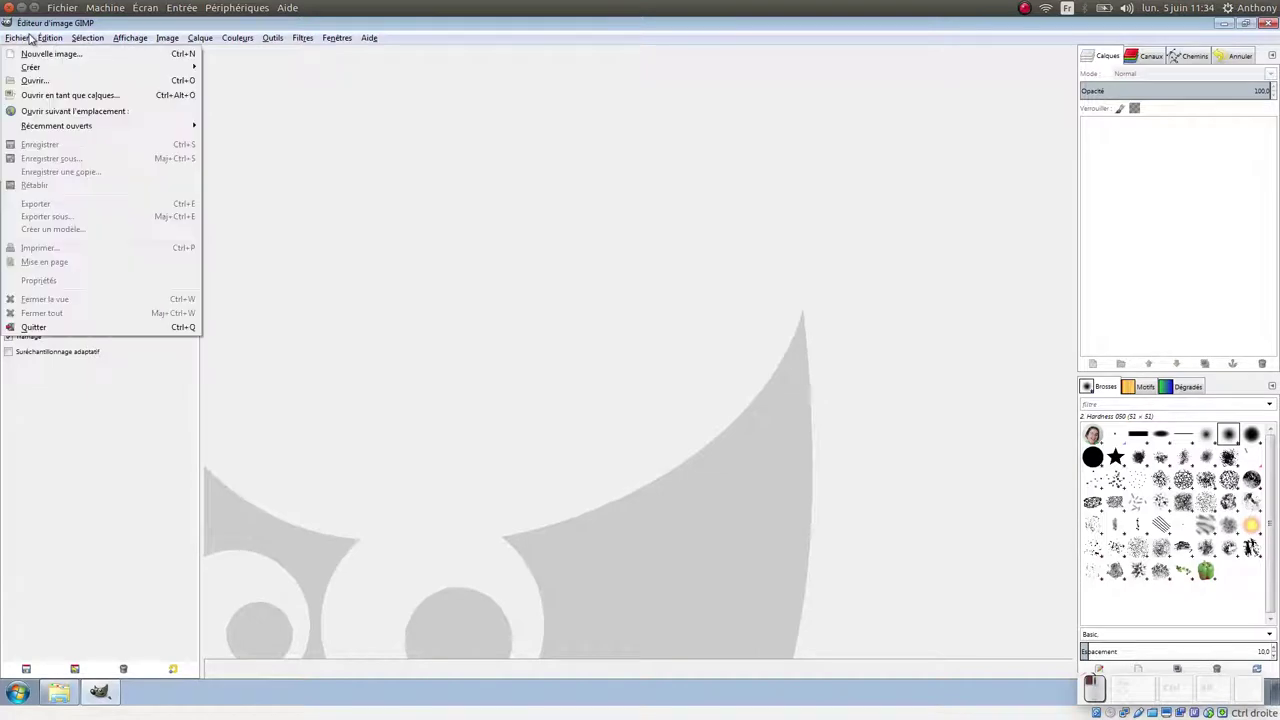
left_click(40, 80)
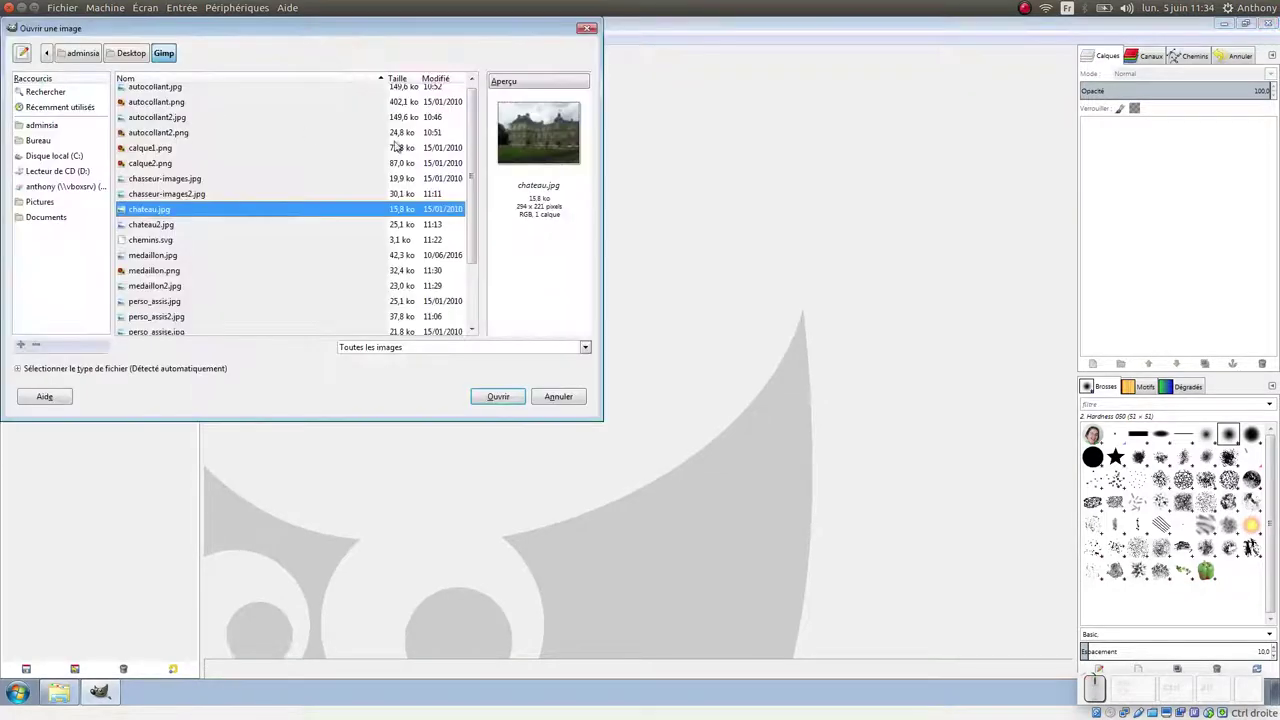
left_click(160, 163)
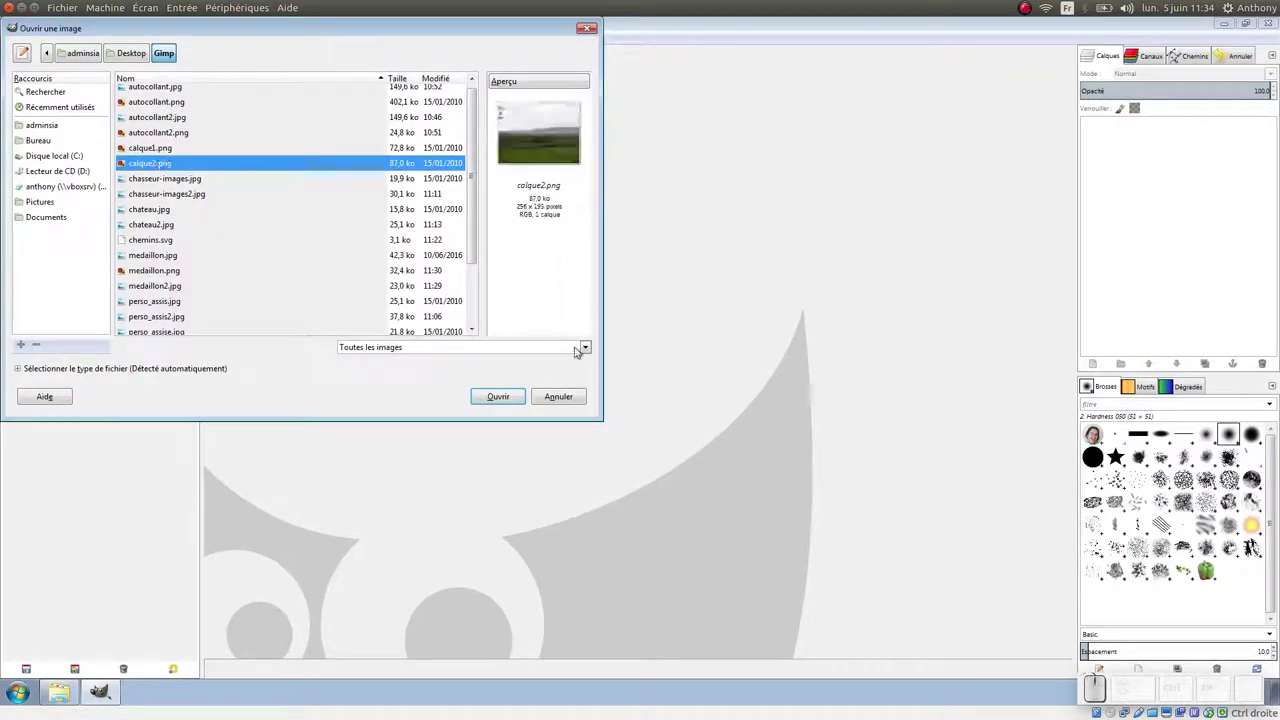
left_click(514, 398)
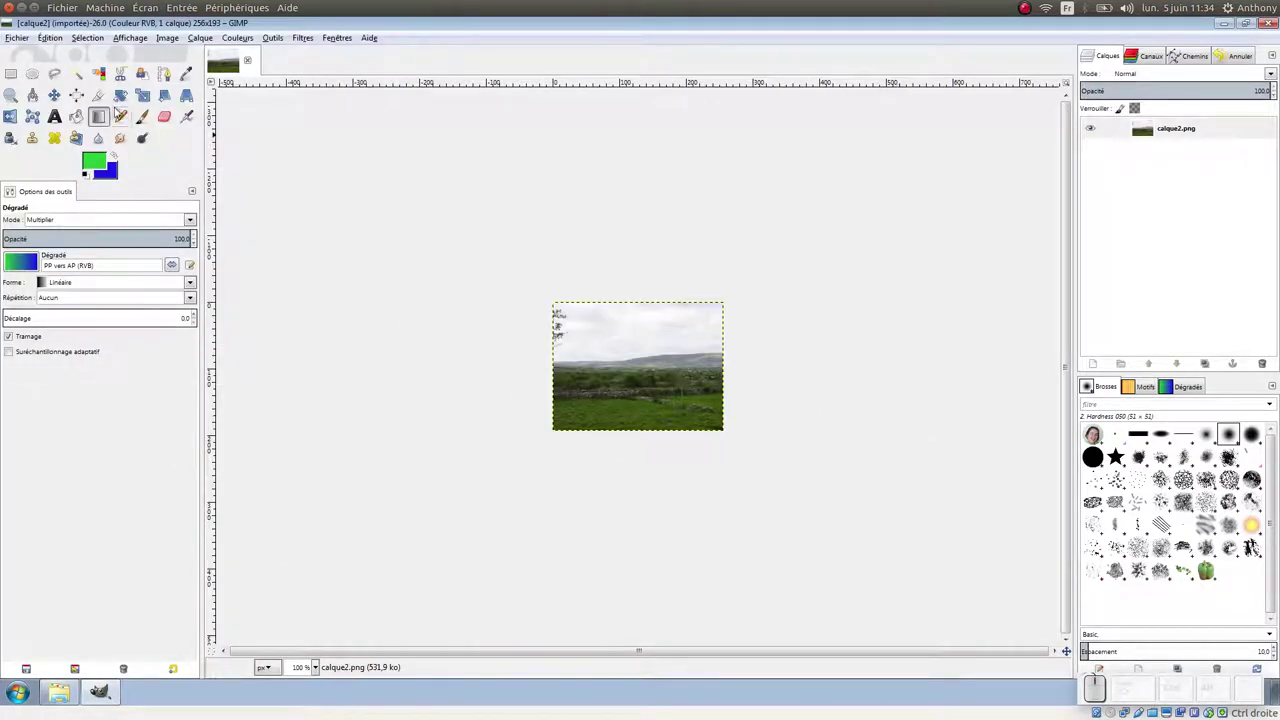
- Add the river photo calque1.png as a layer above the hills
left_click(15, 38)
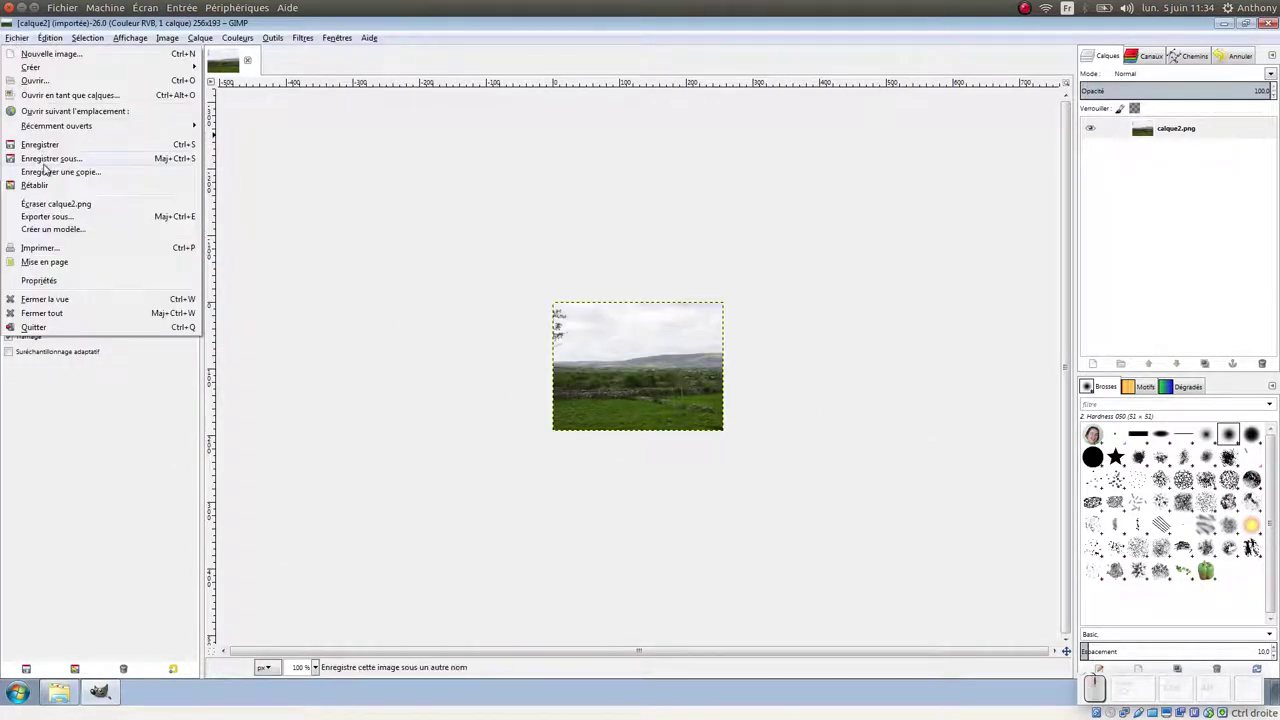
left_click(66, 97)
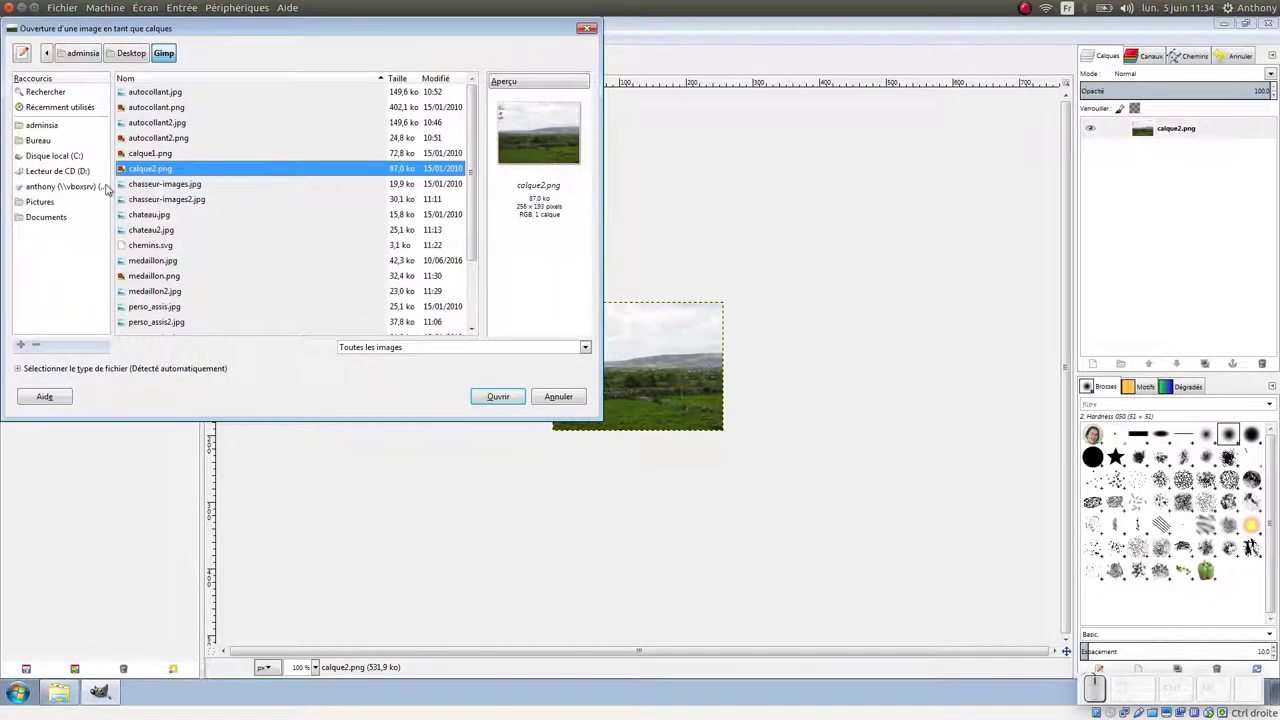
left_click(135, 154)
left_click(490, 400)
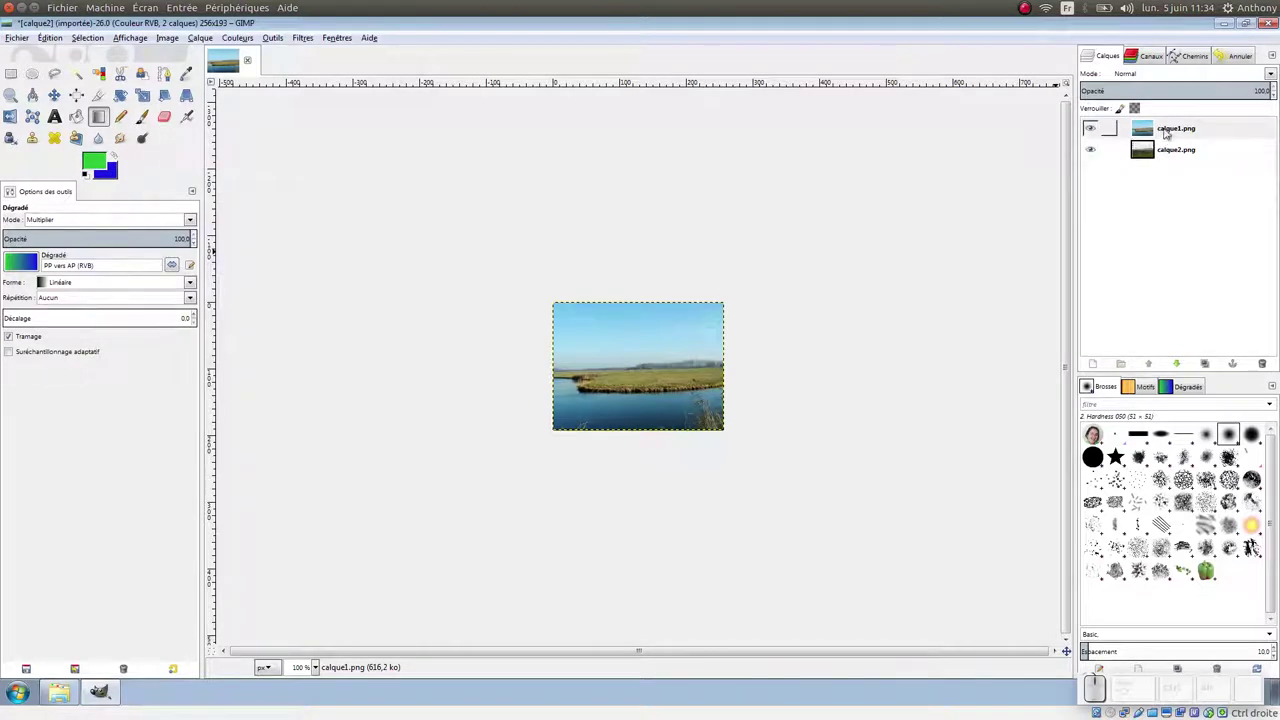
- Toggle calque1.png's visibility to compare it with the hills, then zoom the view to 300%
left_click(1090, 128)
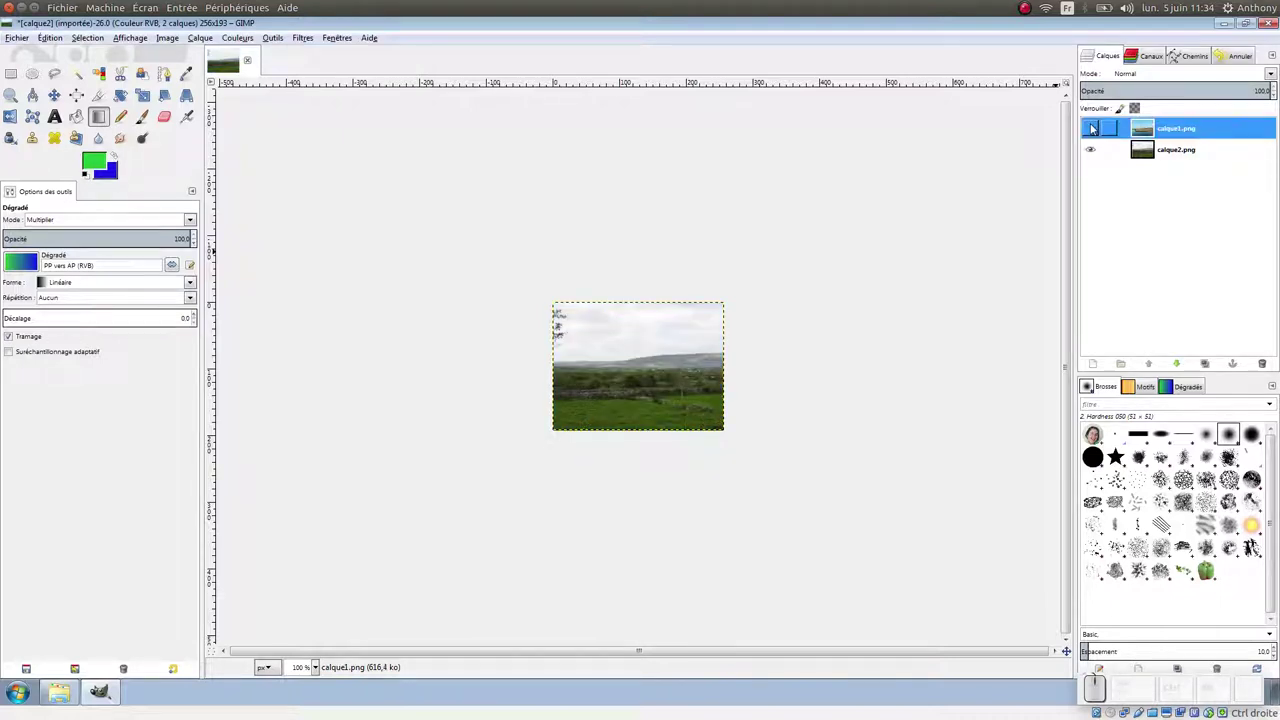
left_click(1090, 128)
left_click(1090, 128)
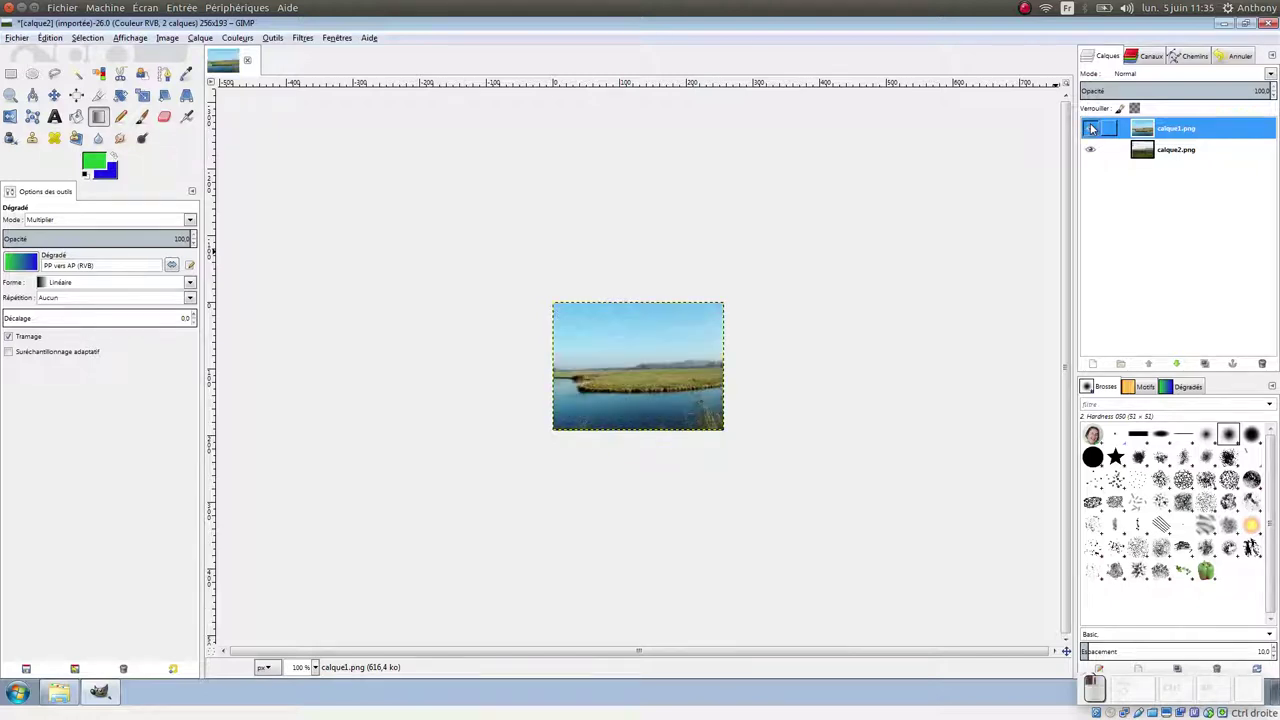
left_click(1090, 128)
scroll(814, 343, "up", 2)
scroll(812, 344, "up", 1)
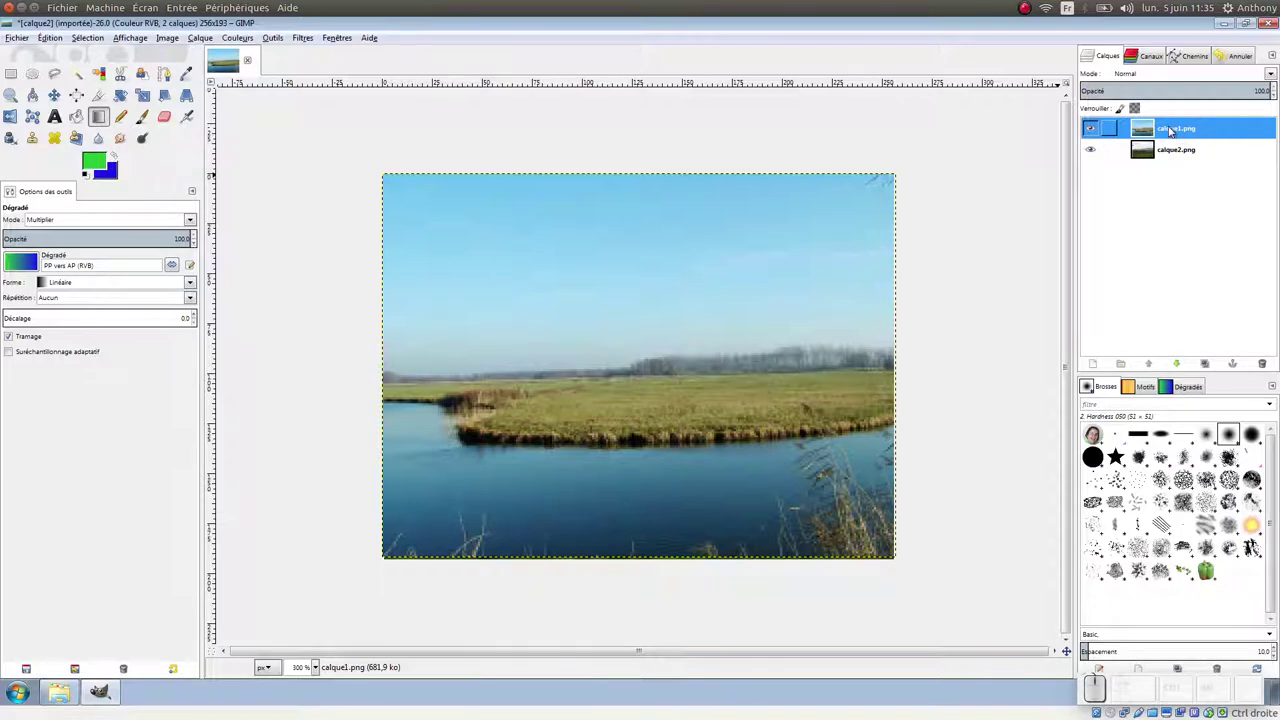
- Add an alpha channel to both the river photo and hills layers, keeping calque1.png active
right_click(1170, 131)
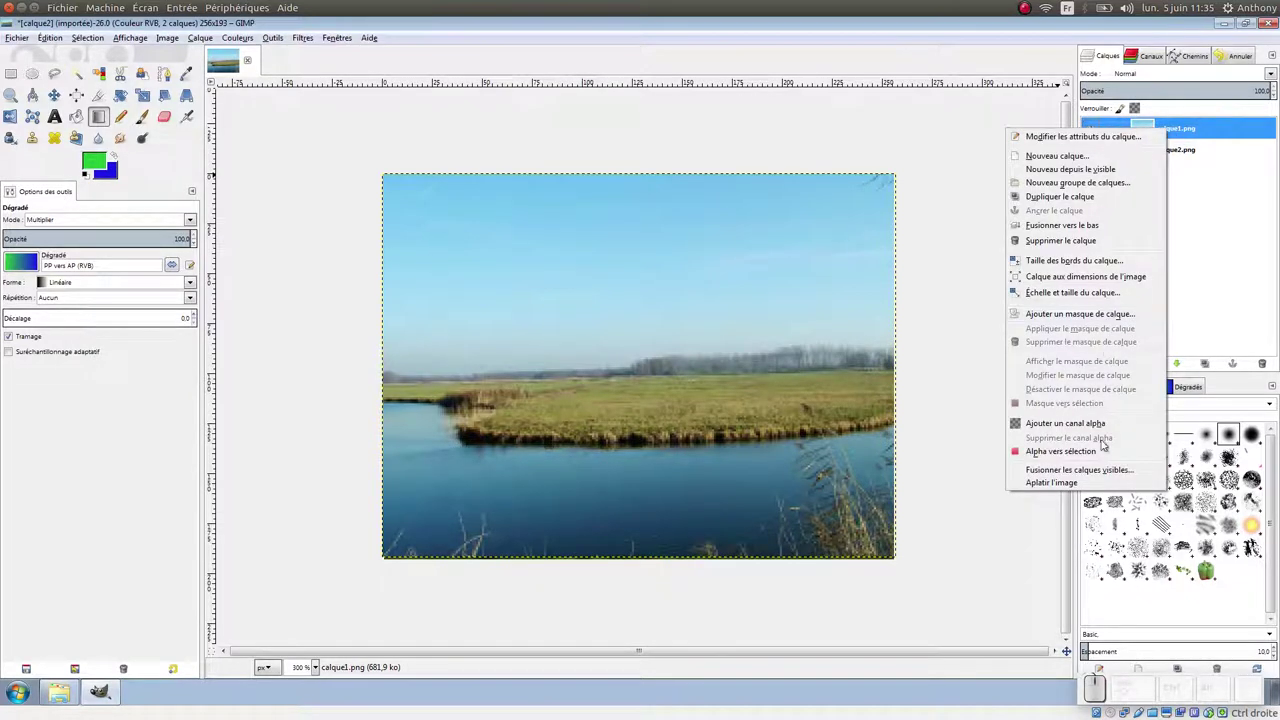
left_click(1103, 423)
right_click(1158, 153)
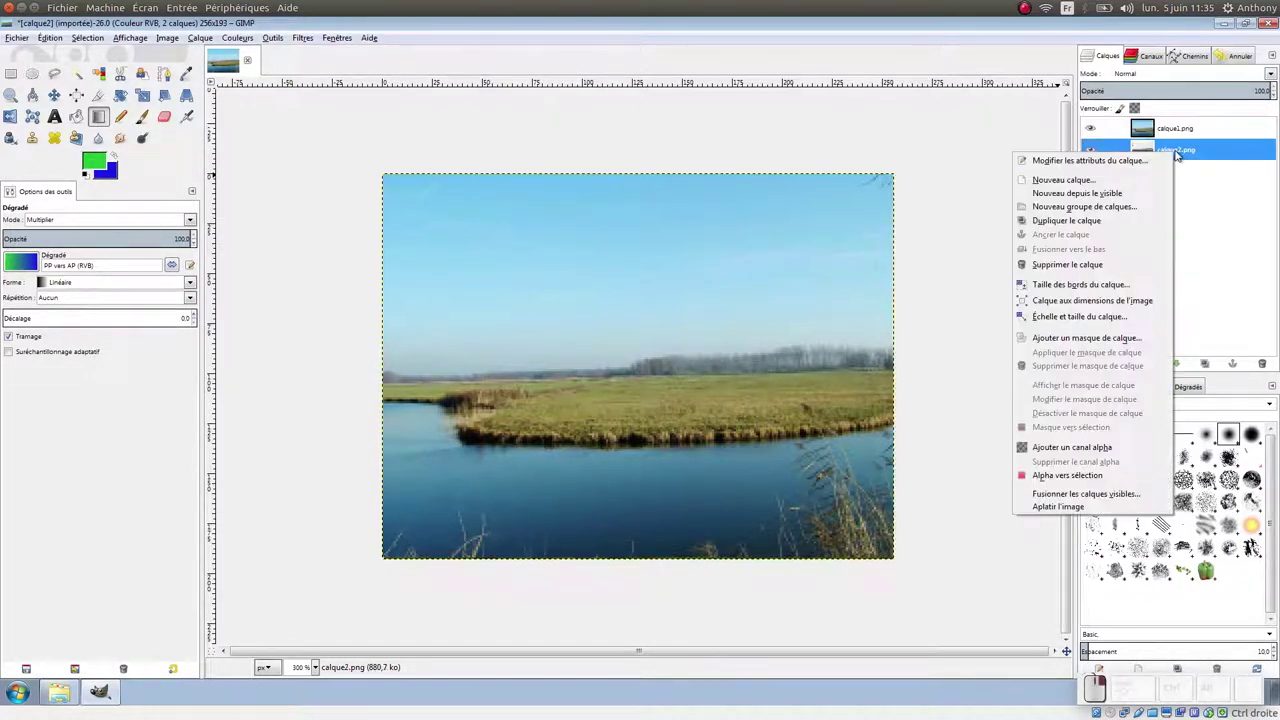
left_click(1122, 450)
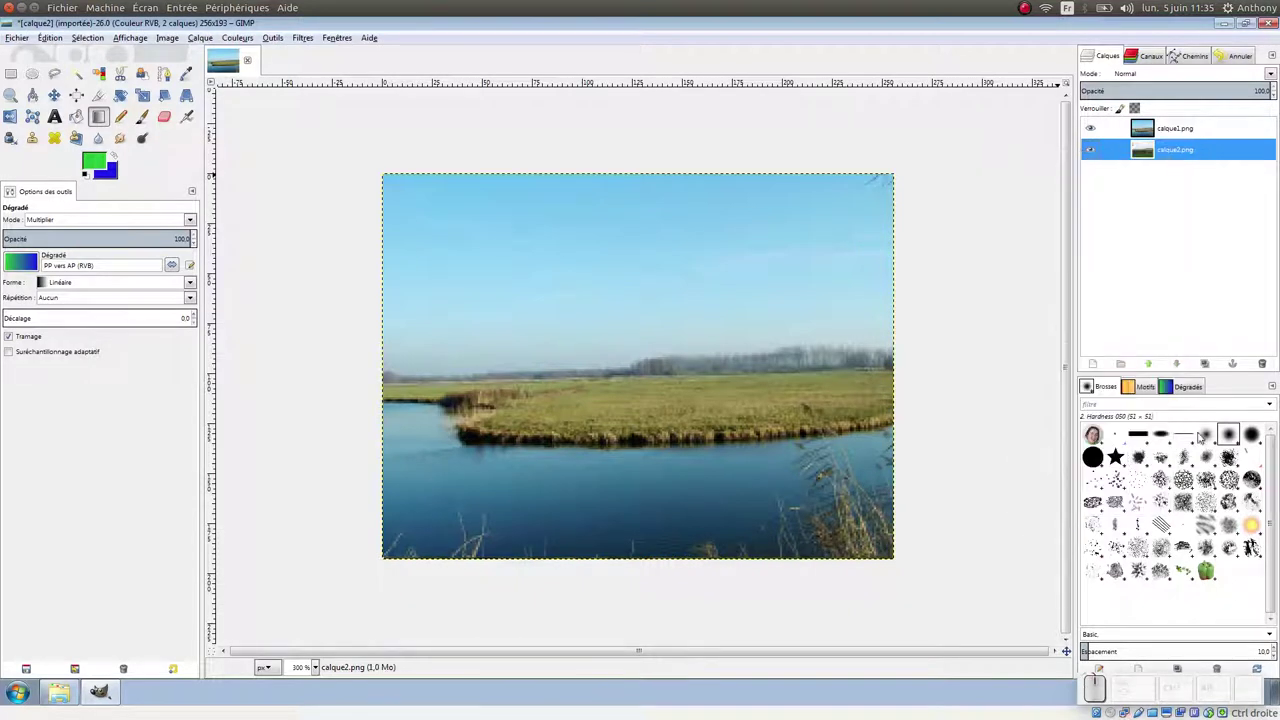
left_click(1172, 130)
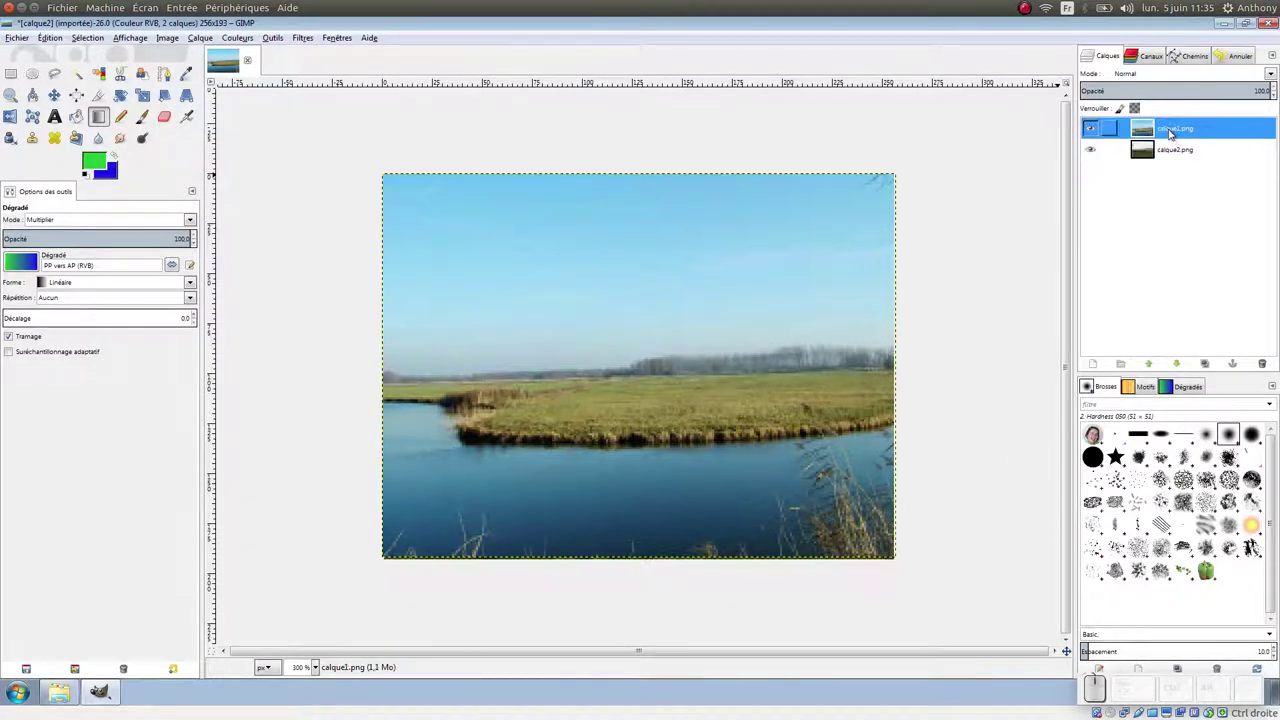
- Select the Eraser tool with brush size 30
left_click(164, 118)
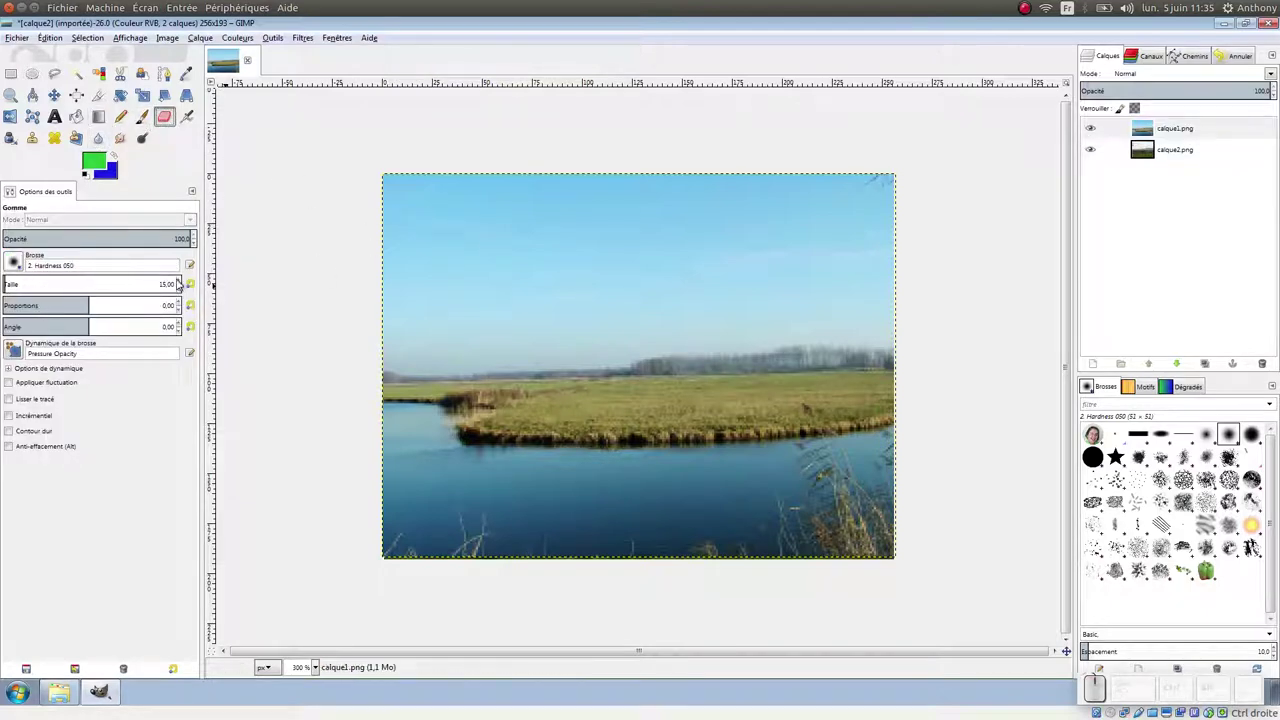
scroll(178, 284, "up", 16)
scroll(178, 284, "up", 1)
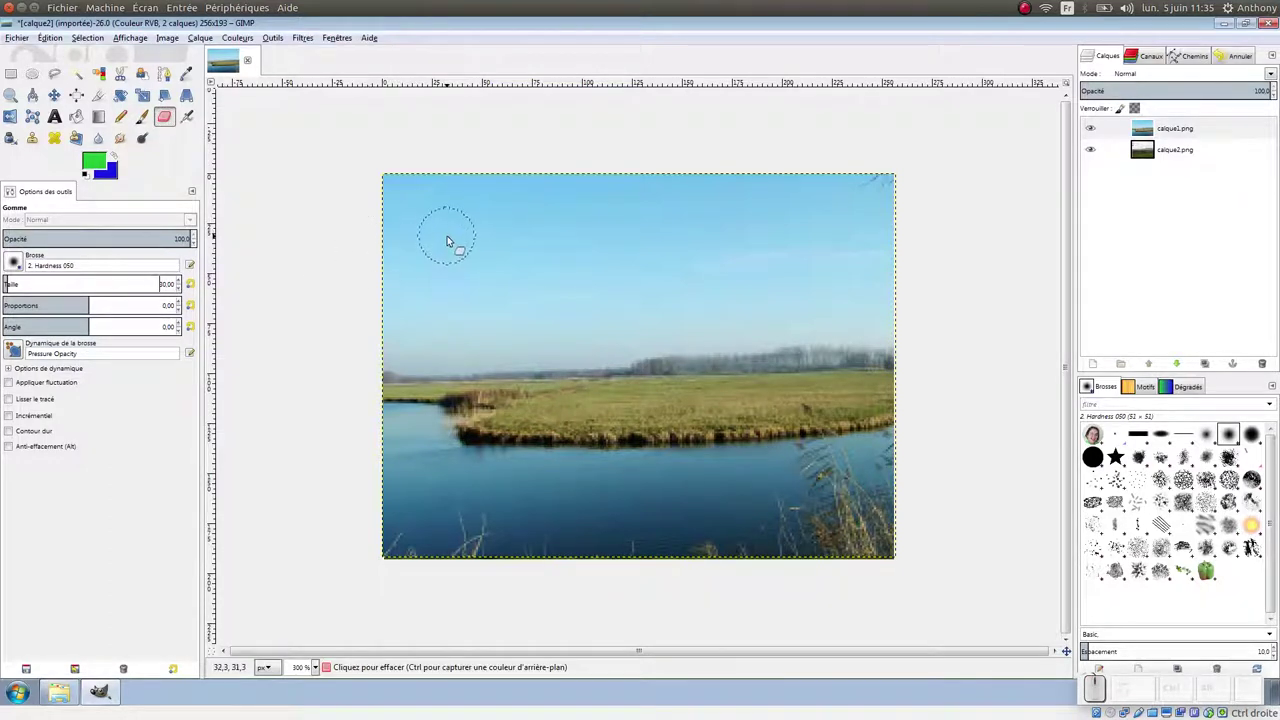
- Undo a trial eraser stroke, then erase calque1.png's blue sky to reveal the clouds
mouse_move(450, 230)
left_mouse_down()
mouse_move(698, 345)
mouse_move(686, 266)
mouse_move(631, 347)
mouse_move(529, 329)
mouse_move(590, 362)
left_mouse_up()
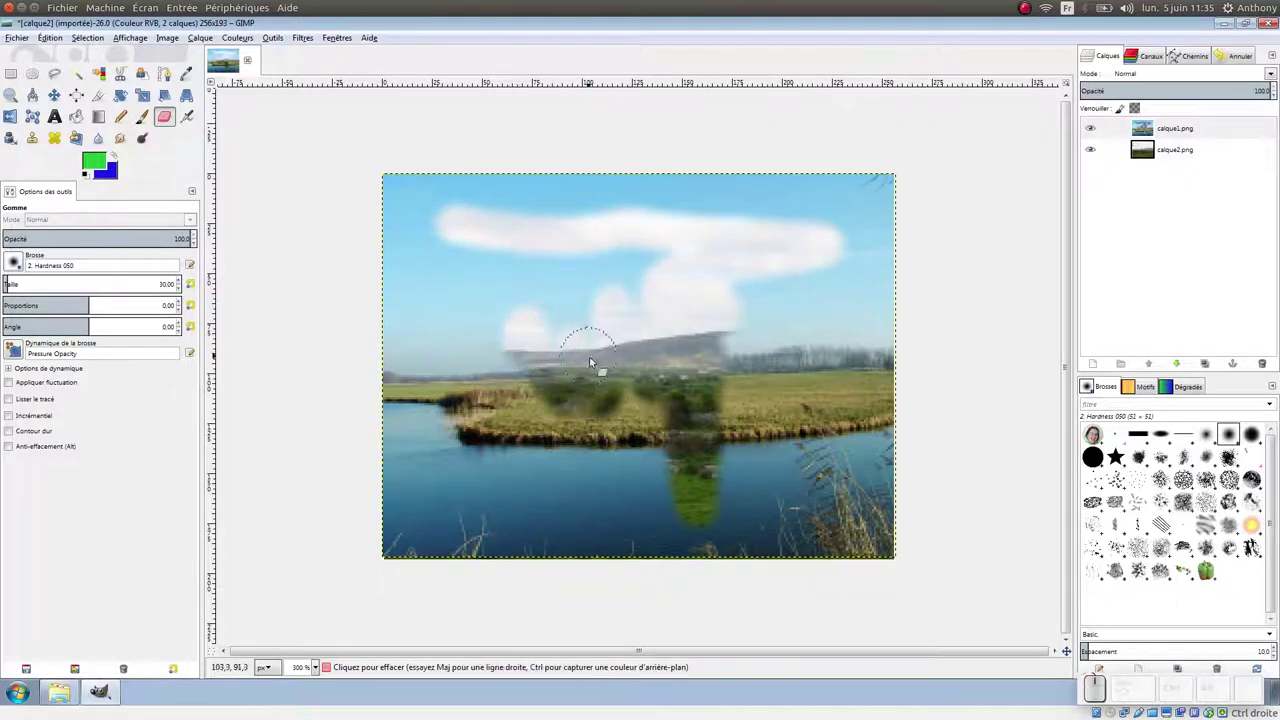
left_click(55, 37)
left_click(83, 54)
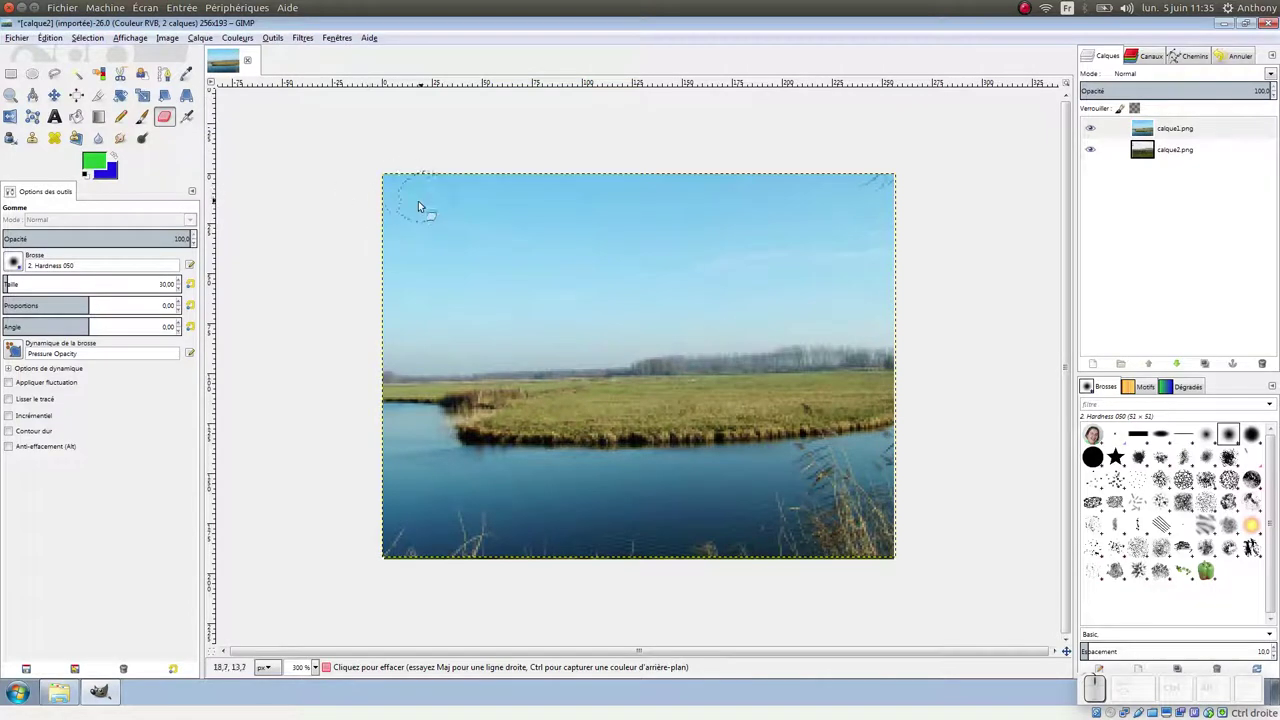
mouse_move(368, 193)
left_mouse_down()
mouse_move(900, 165)
mouse_move(870, 190)
mouse_move(591, 200)
mouse_move(371, 229)
mouse_move(408, 209)
mouse_move(400, 229)
mouse_move(638, 203)
mouse_move(437, 251)
mouse_move(977, 197)
mouse_move(876, 253)
mouse_move(851, 251)
mouse_move(949, 240)
mouse_move(740, 280)
mouse_move(623, 272)
mouse_move(703, 251)
mouse_move(417, 257)
mouse_move(569, 289)
mouse_move(394, 306)
mouse_move(394, 334)
mouse_move(465, 344)
mouse_move(897, 320)
mouse_move(826, 297)
mouse_move(511, 309)
left_mouse_up()
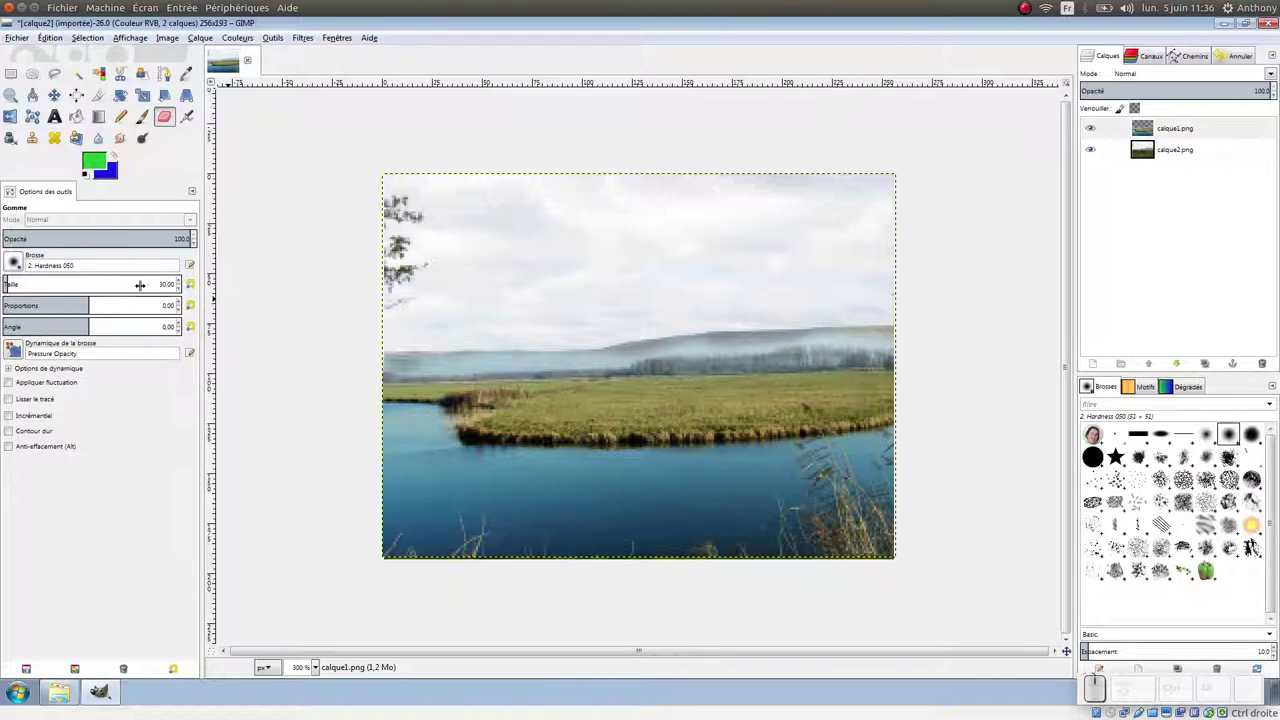
- Outline the hazy band above the tree line with Free Select in replace mode, with calque1.png active
left_click(54, 73)
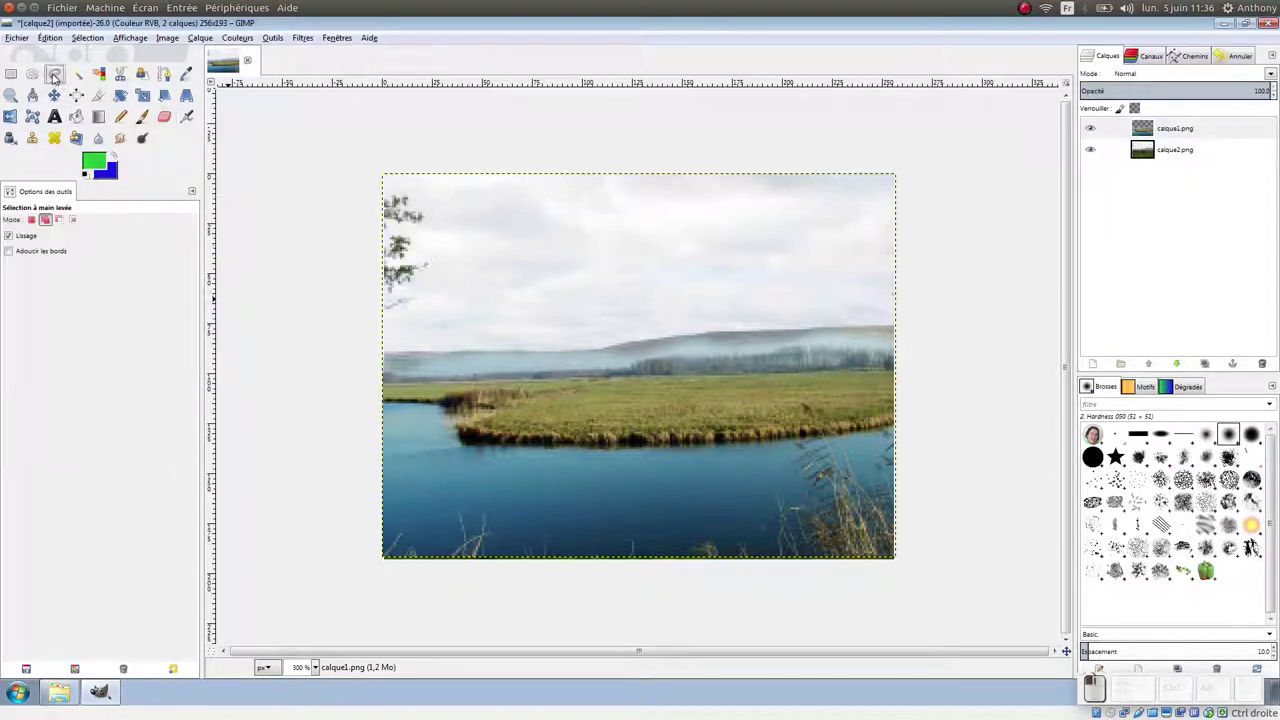
left_click(444, 375)
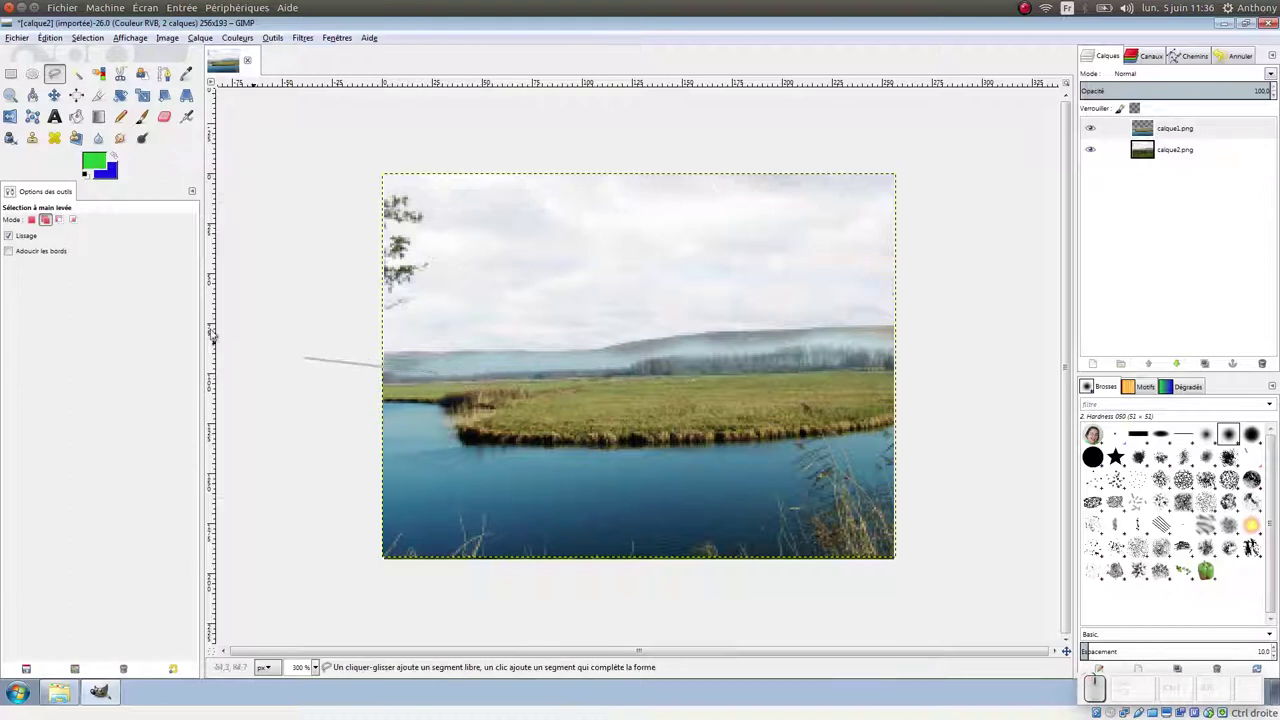
left_click(31, 219)
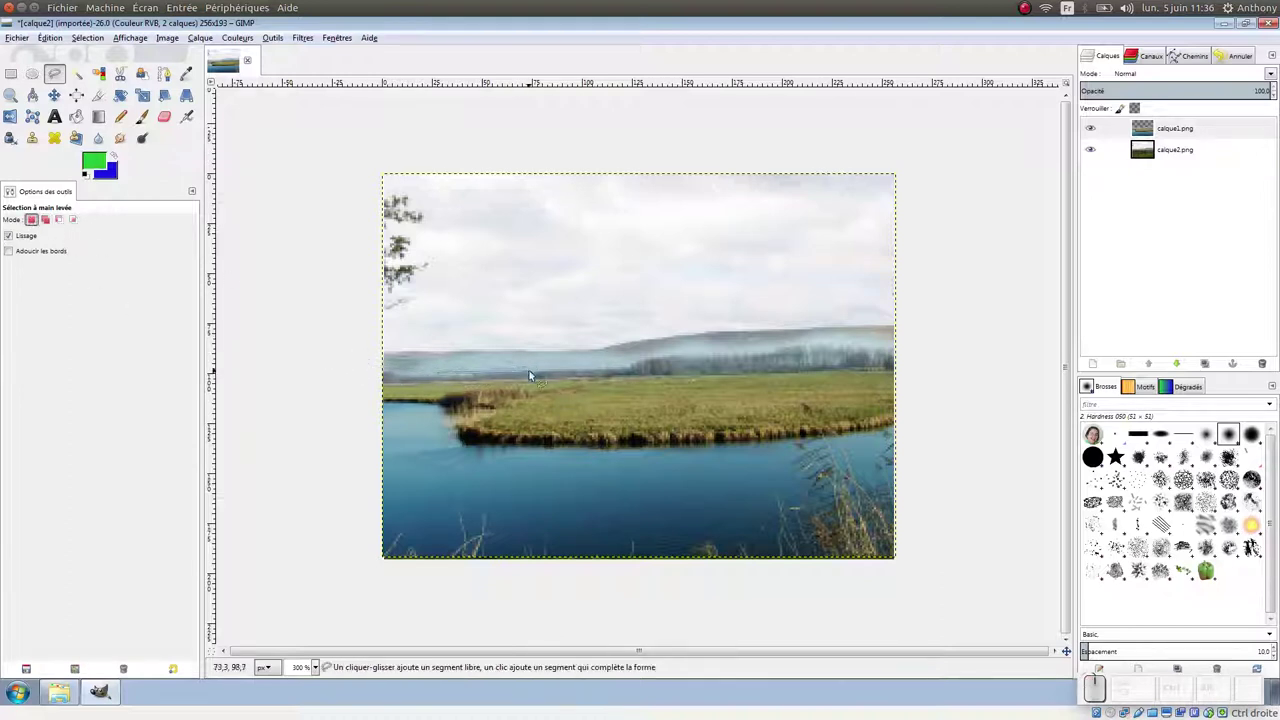
left_click(603, 370)
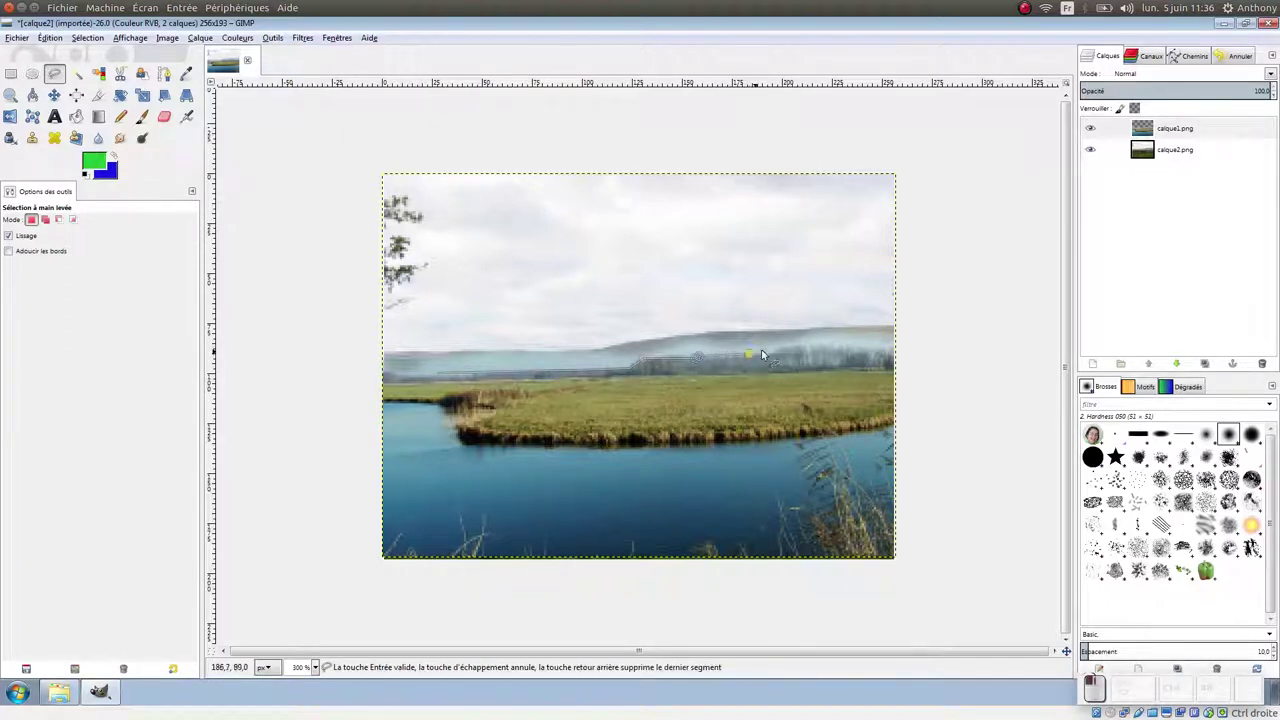
left_click(834, 349)
mouse_move(906, 368)
left_mouse_down()
mouse_move(889, 278)
mouse_move(489, 286)
mouse_move(271, 308)
mouse_move(395, 376)
left_mouse_up()
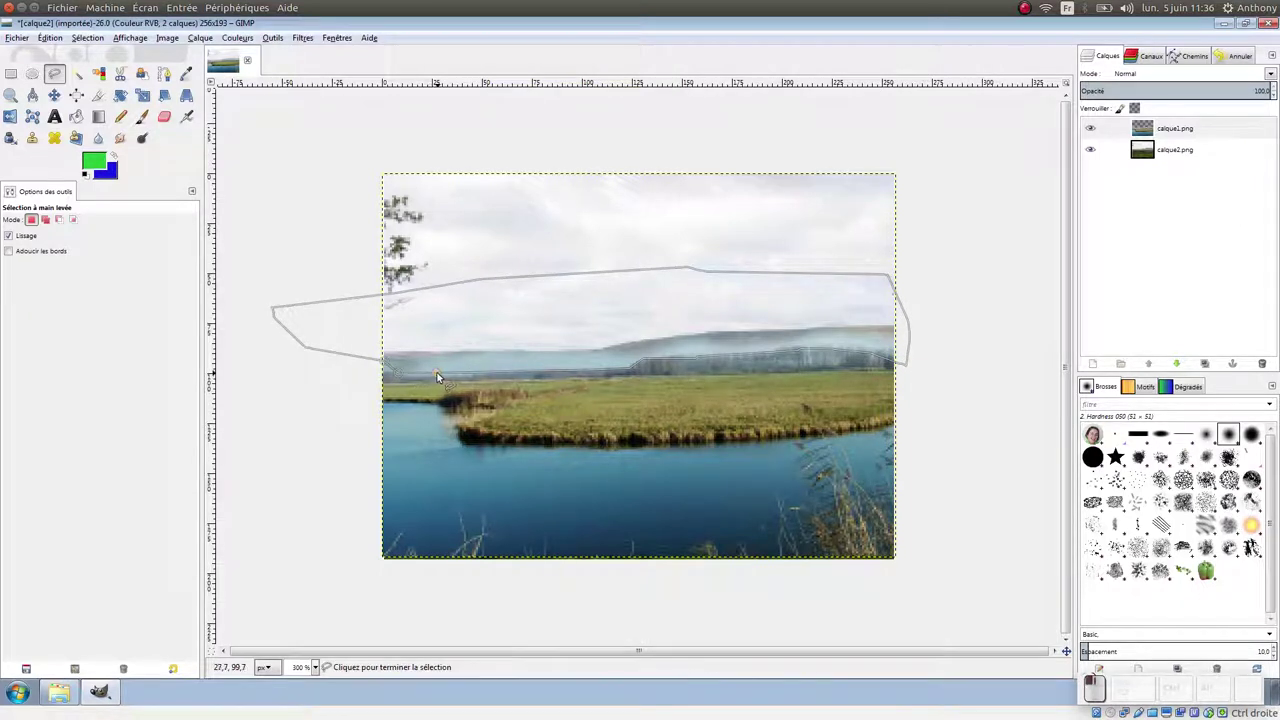
left_click(437, 373)
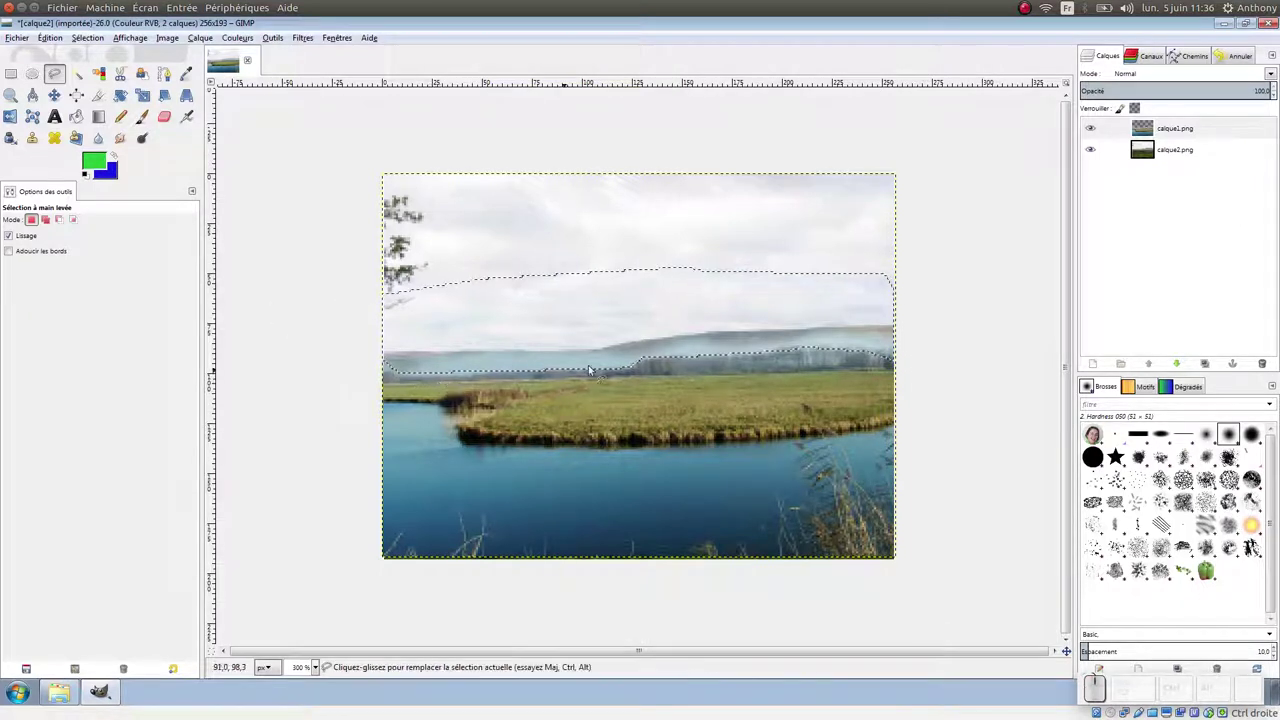
left_click(1196, 132)
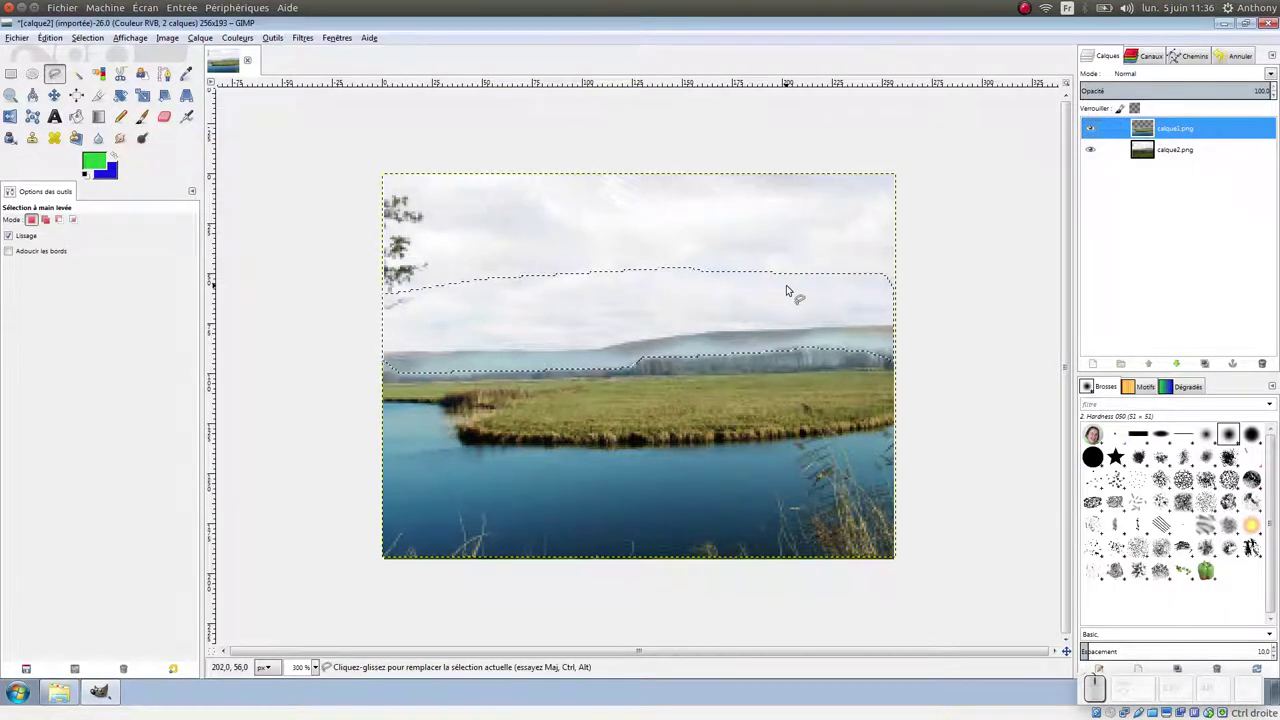
- Delete the selected hazy band from calque1.png and remove the selection
key("Delete")
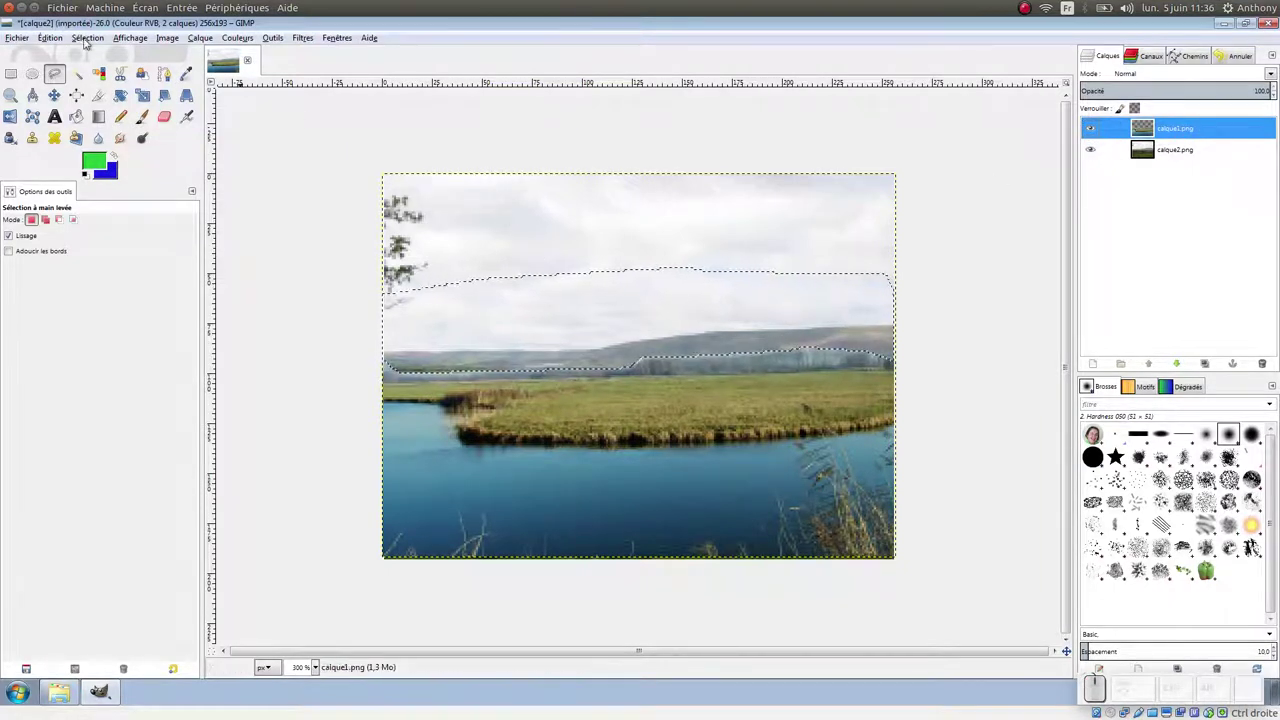
left_click(87, 38)
left_click(93, 86)
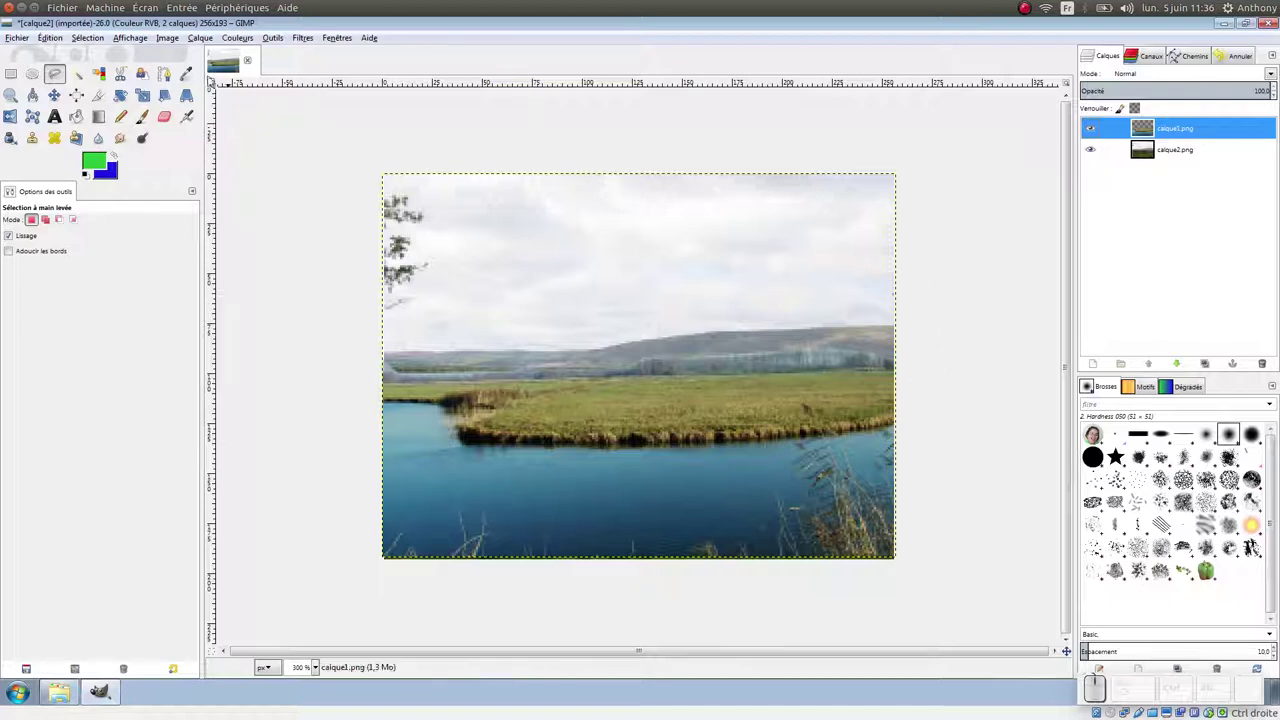
- Revert to the second 'Ajouter un canal alpha' entry in Undo History, then return to Layers
left_click(62, 40)
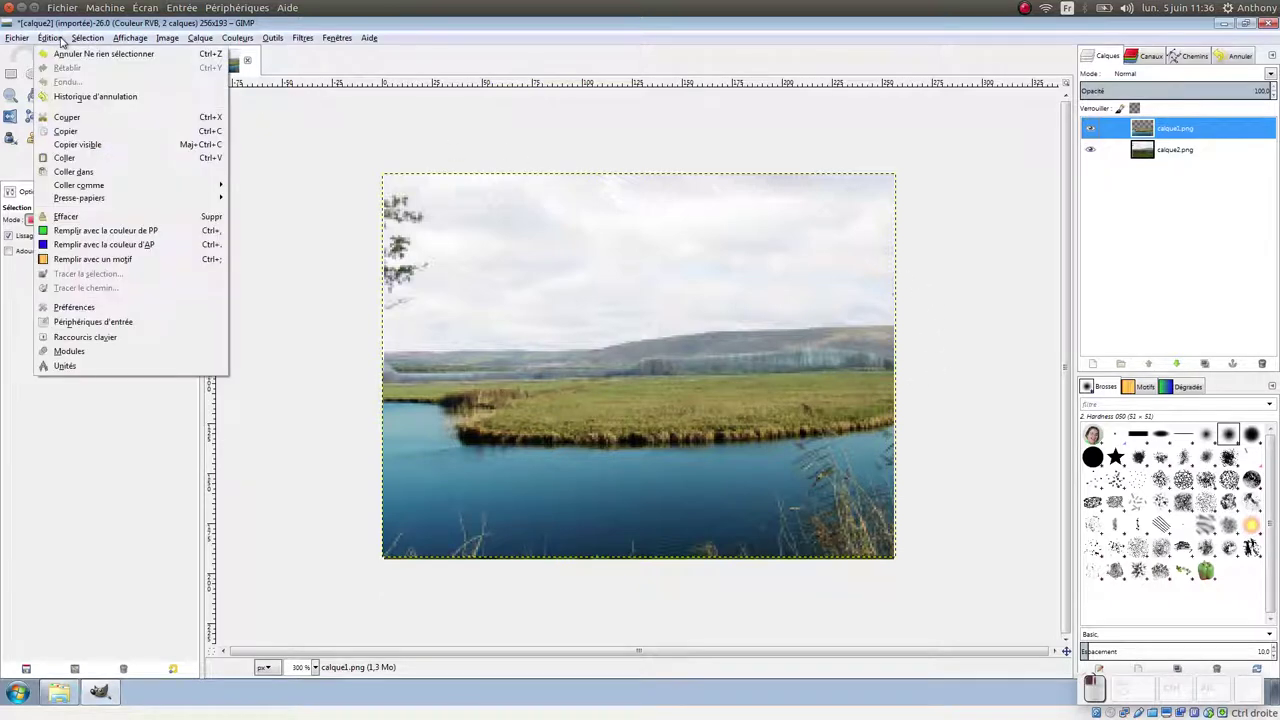
left_click(237, 38)
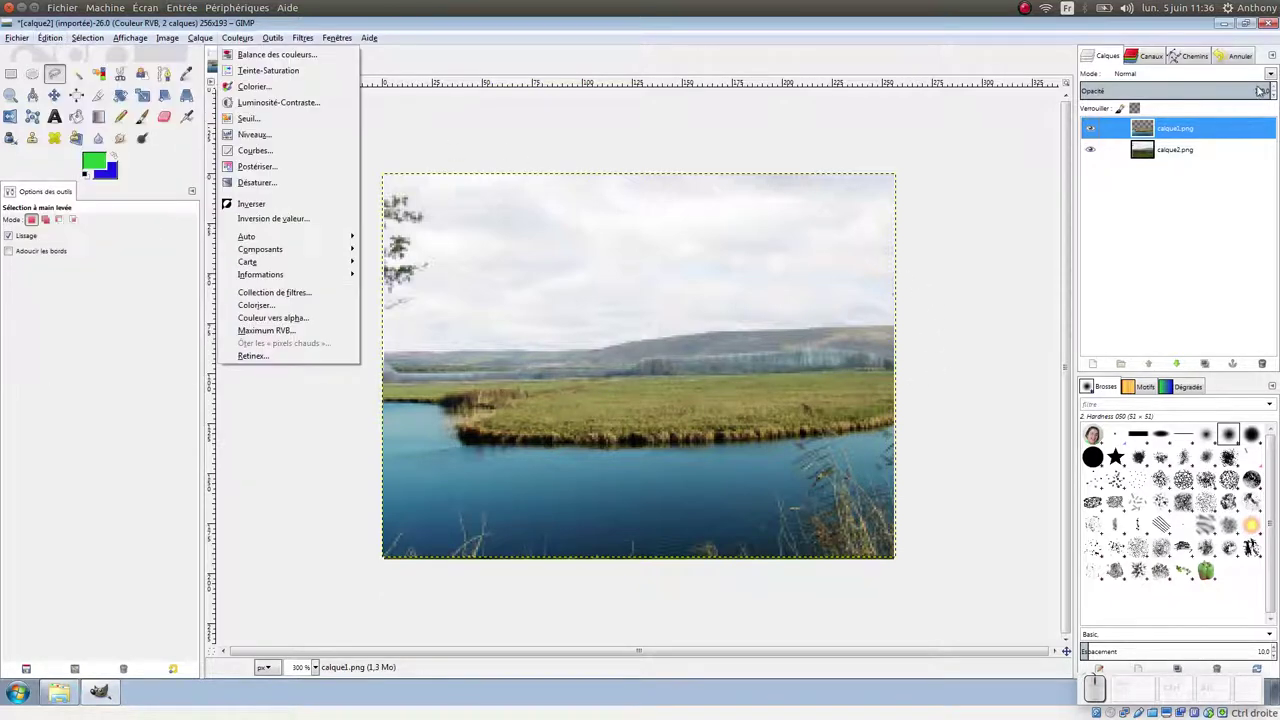
left_click(1241, 62)
left_click(1240, 60)
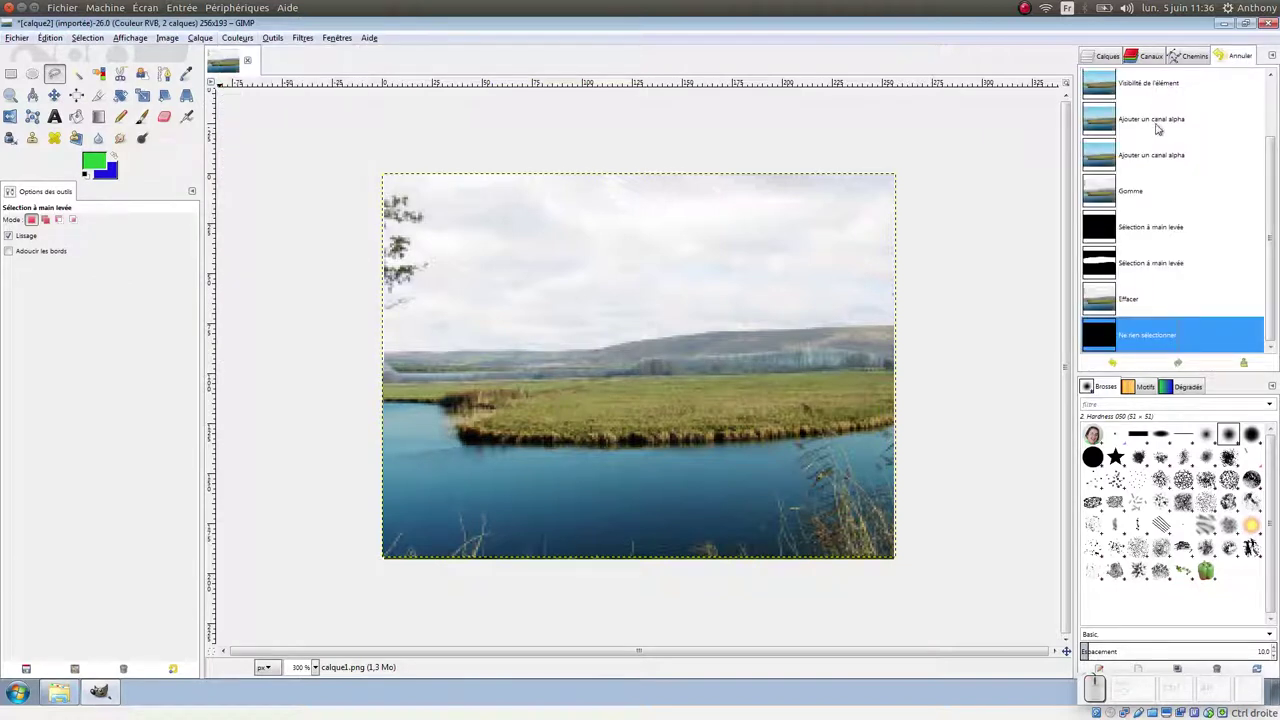
scroll(1158, 128, "up", 5)
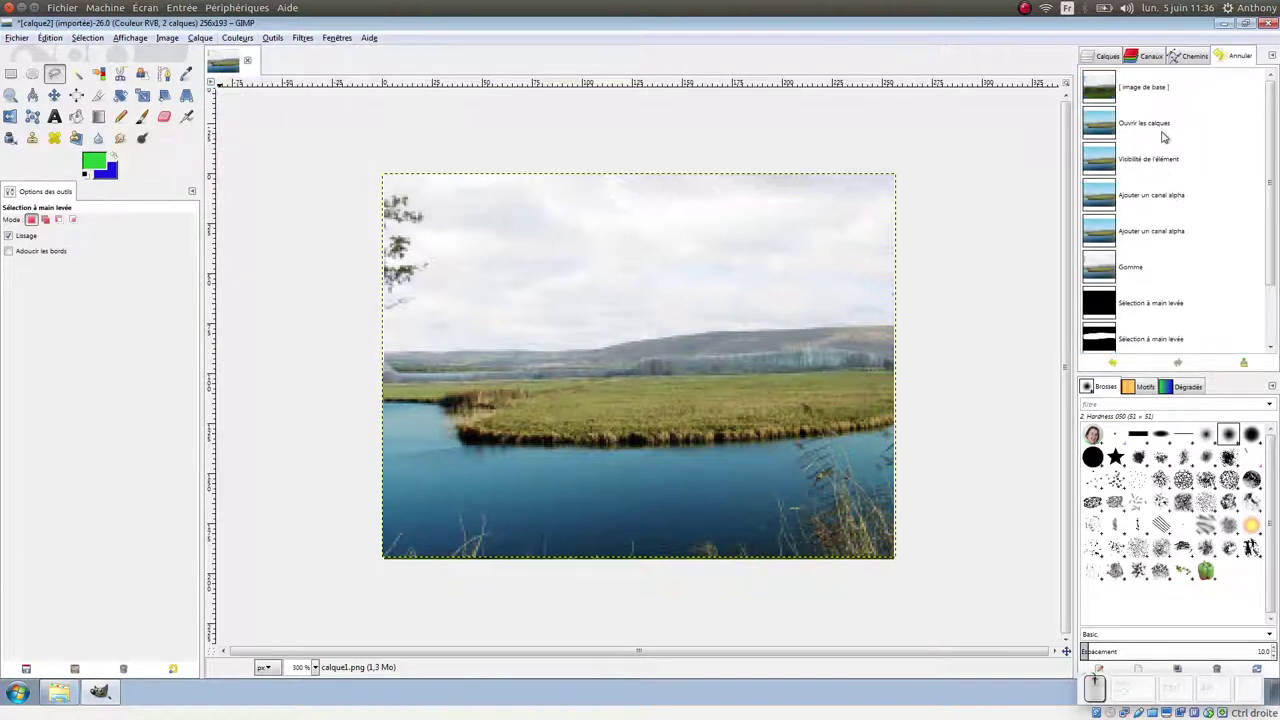
left_click(1140, 246)
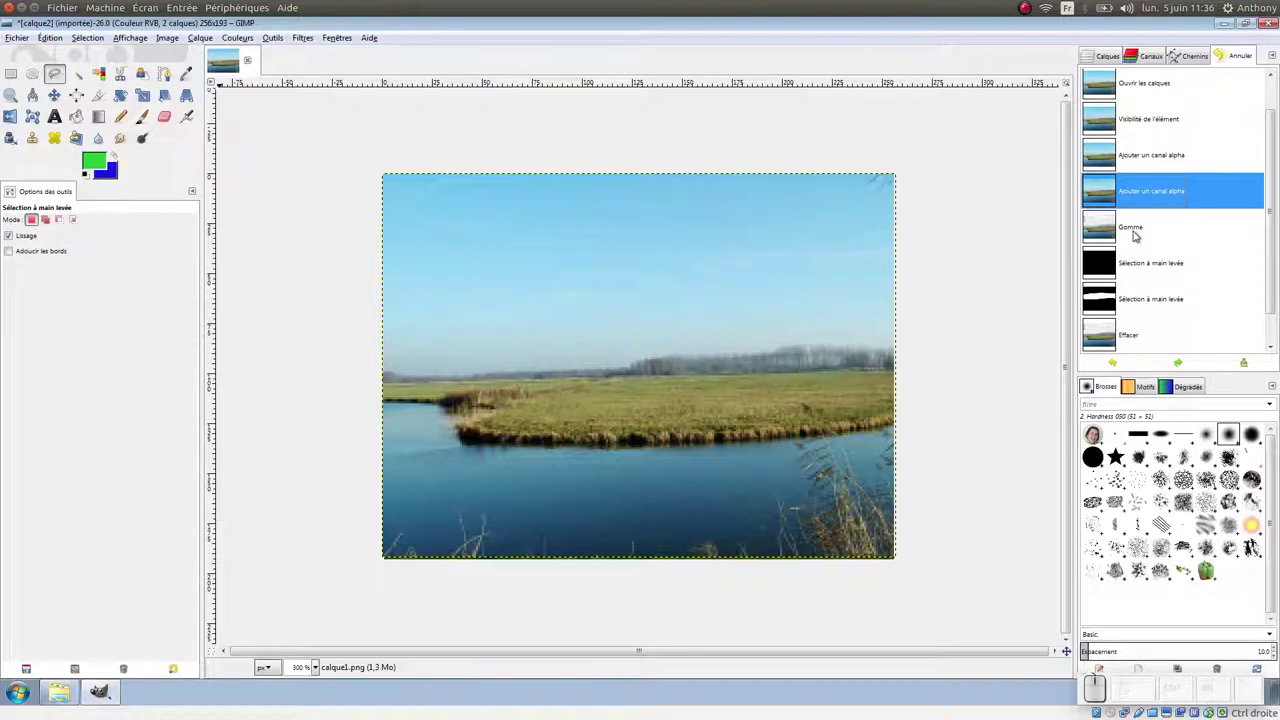
key("ctrl+l")
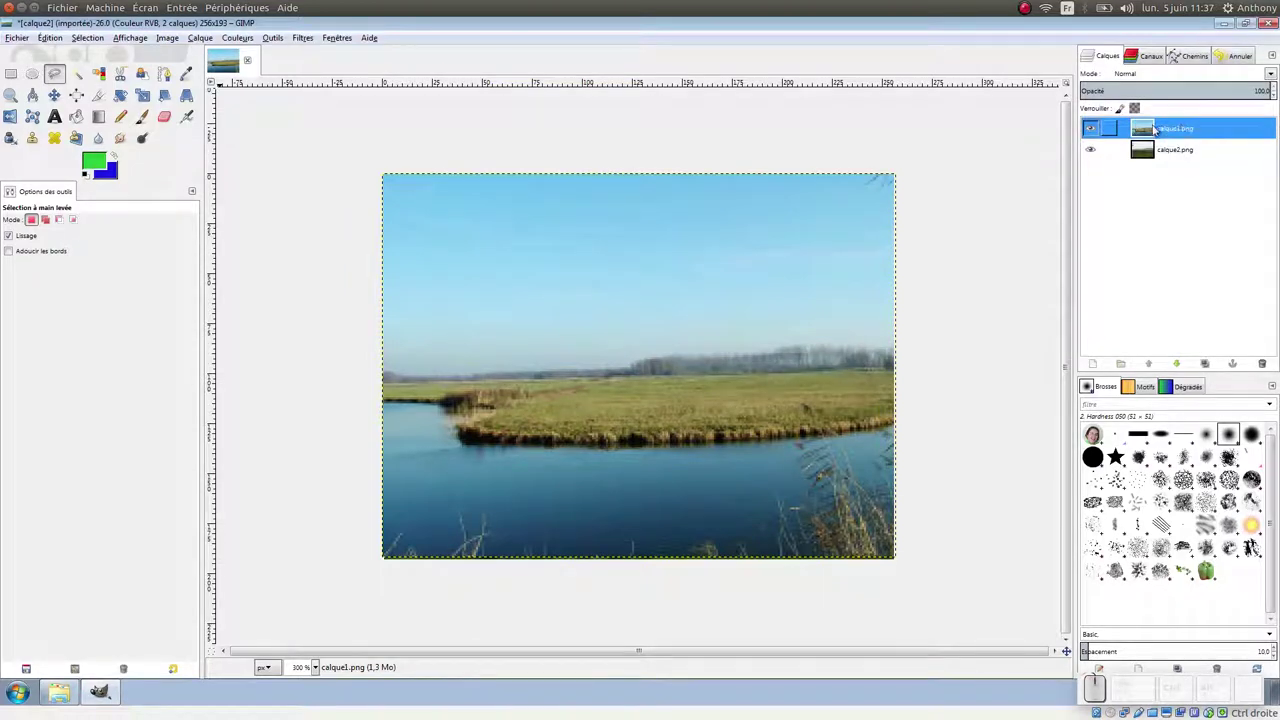
- Add a 'Blanc (opacité complète)' layer mask to calque1.png
right_click(1150, 128)
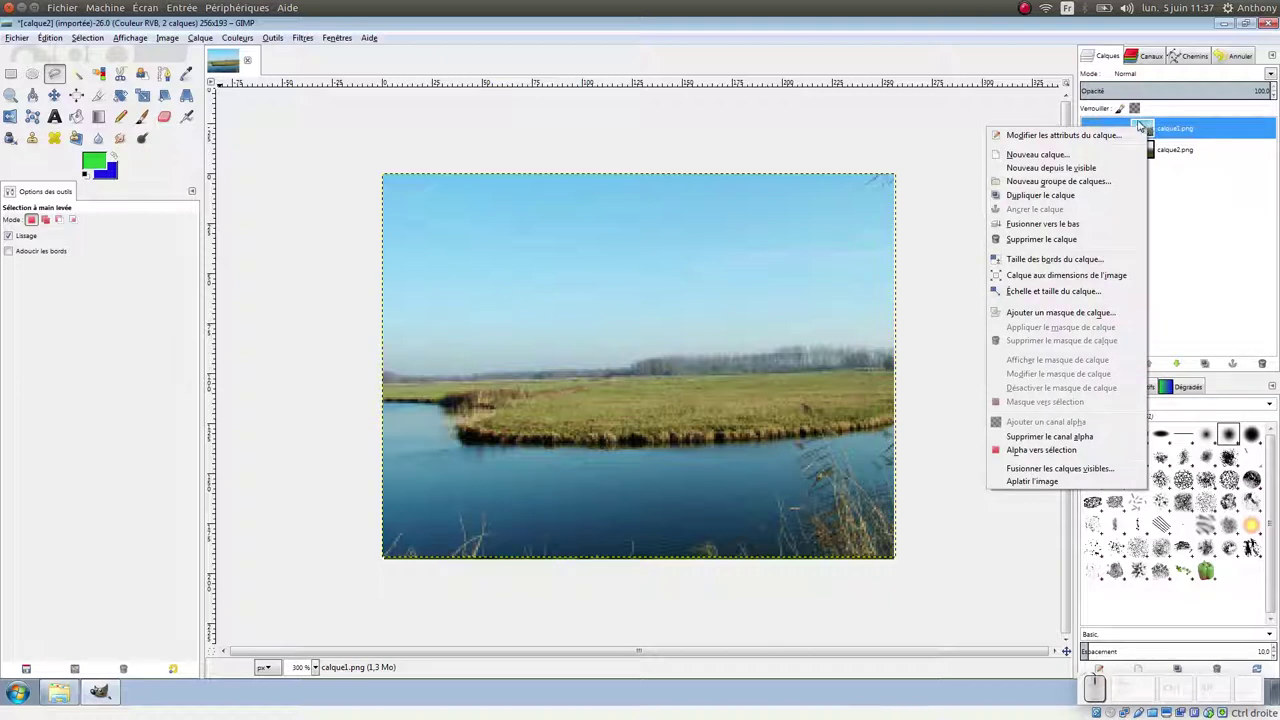
left_click(1070, 316)
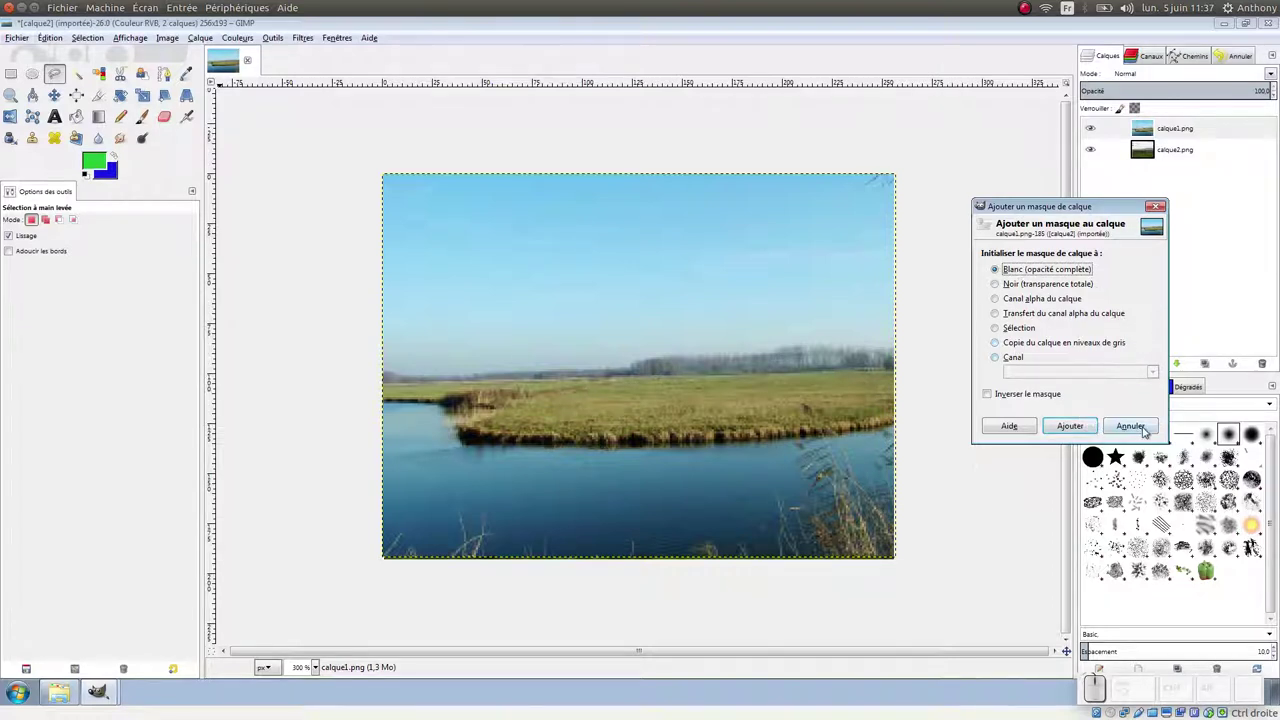
left_click(1072, 426)
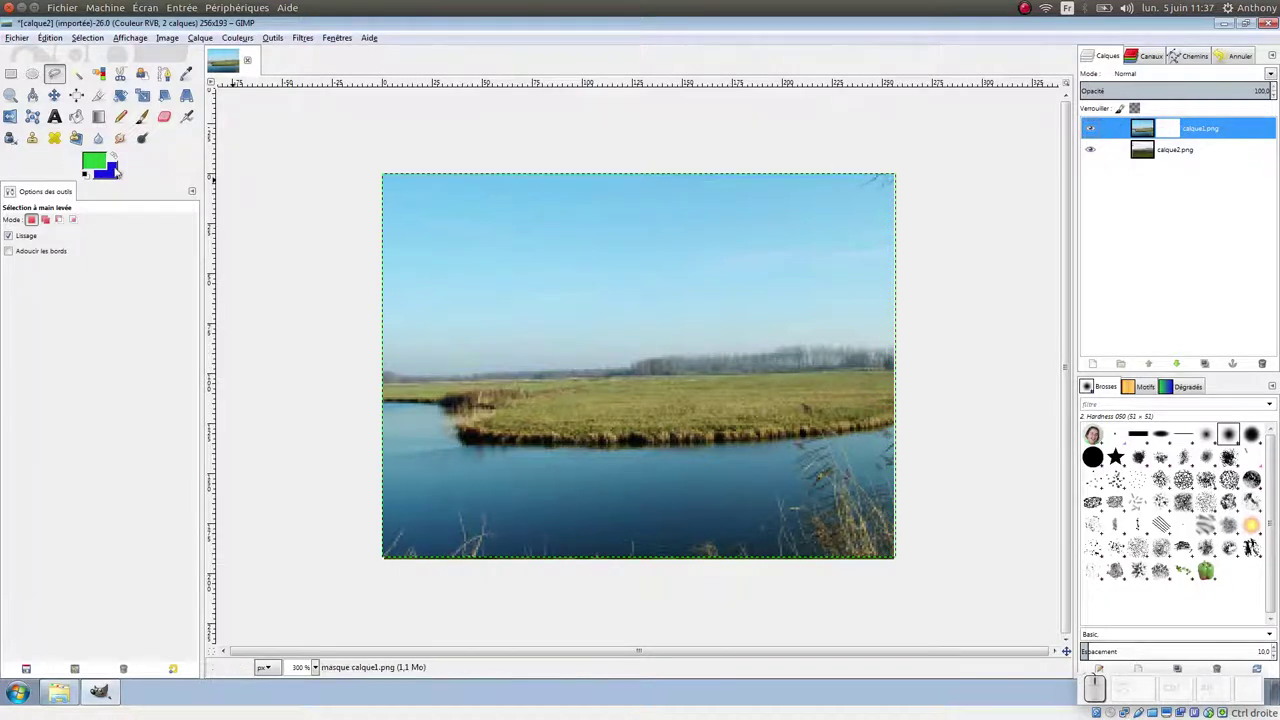
- Set the foreground colour to black with RGB values of 0
left_click(96, 165)
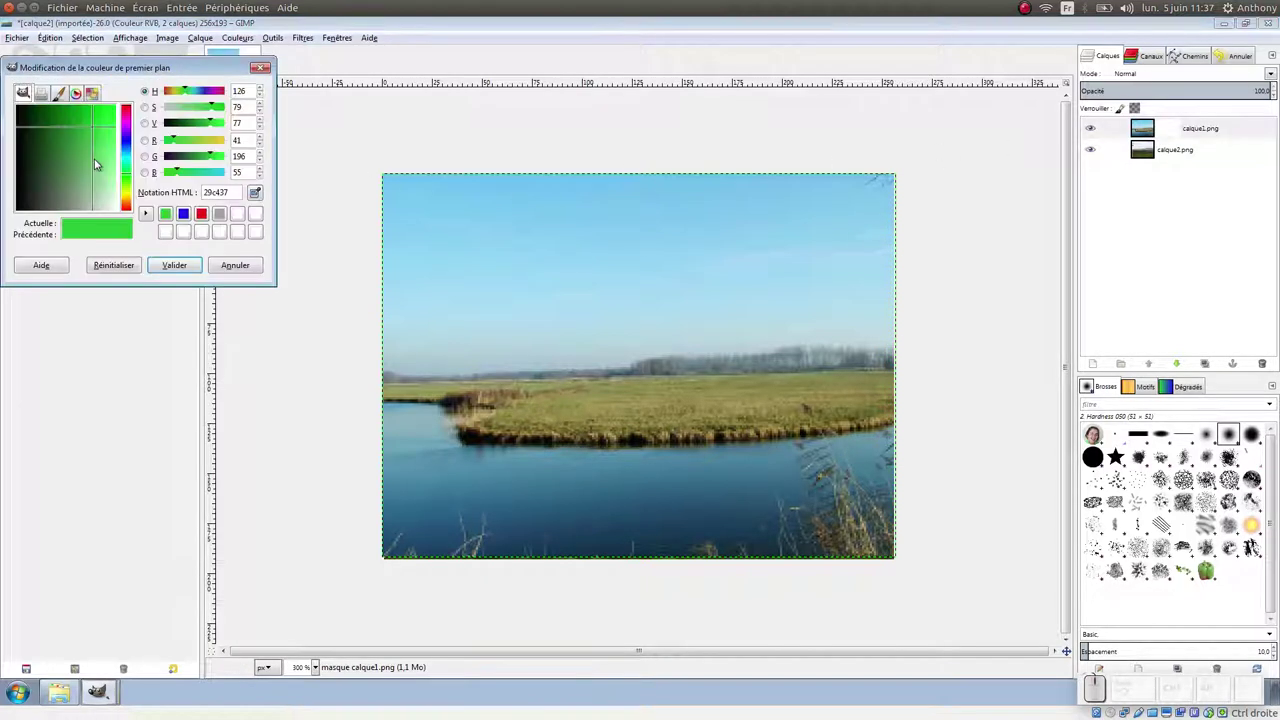
left_click_drag(247, 141, 208, 140)
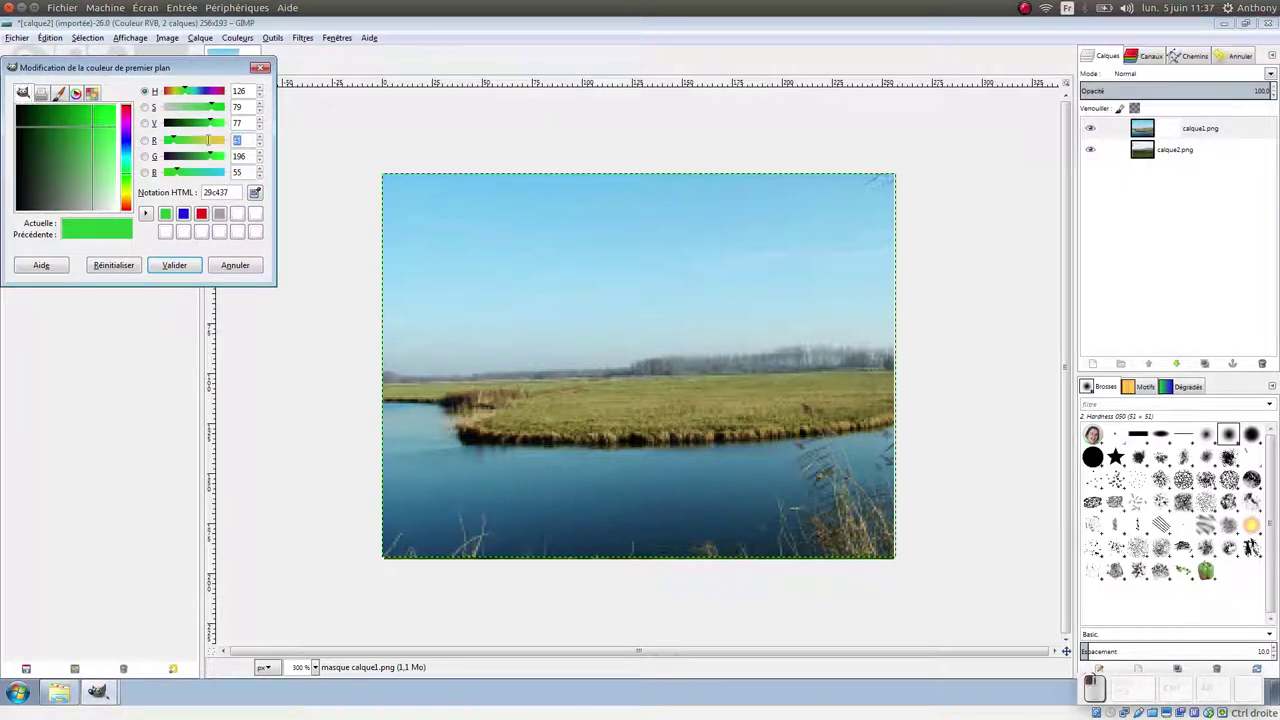
type("0")
key("Tab")
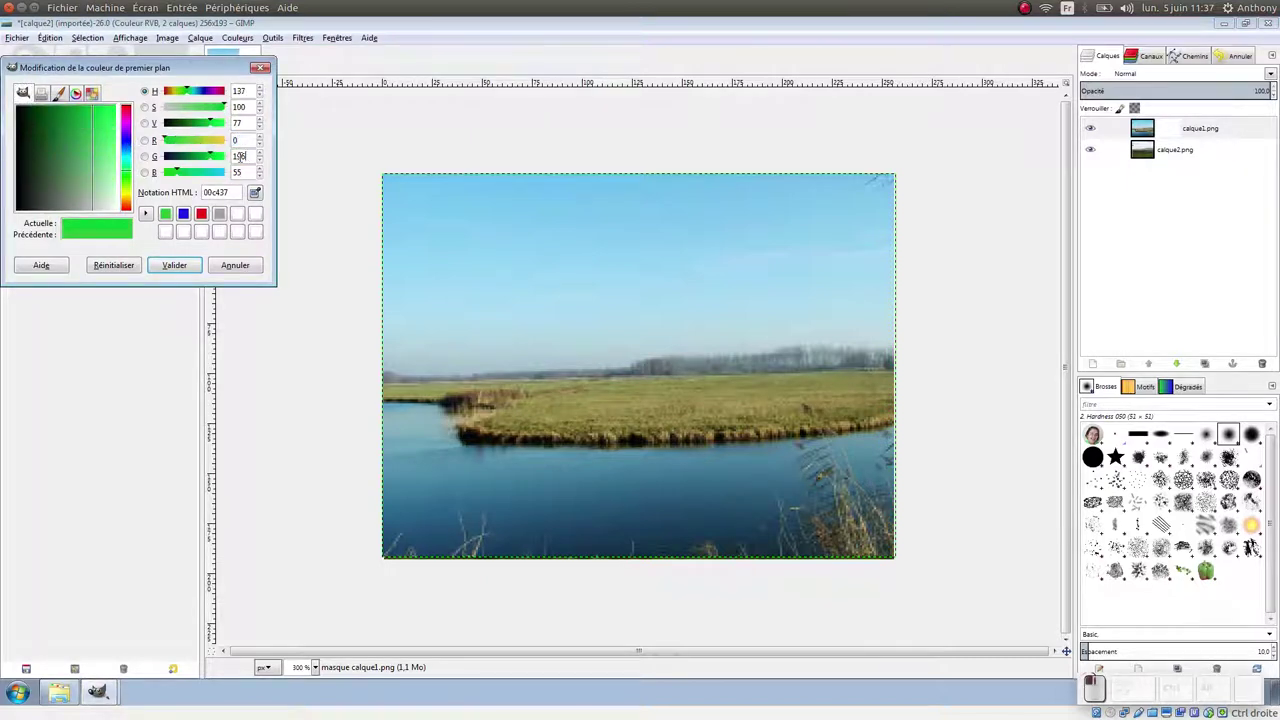
type("0")
key("Tab")
type("0")
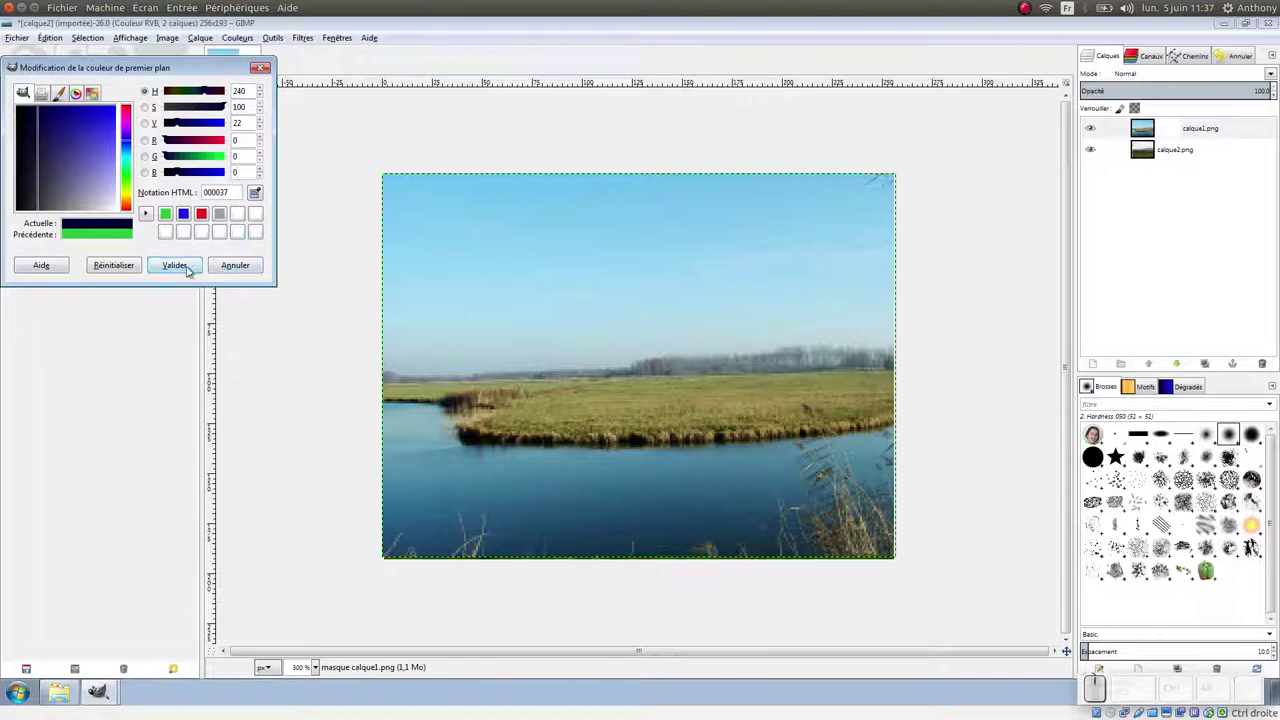
left_click(176, 265)
- Set the background colour to white with RGB values of 255
left_click(110, 174)
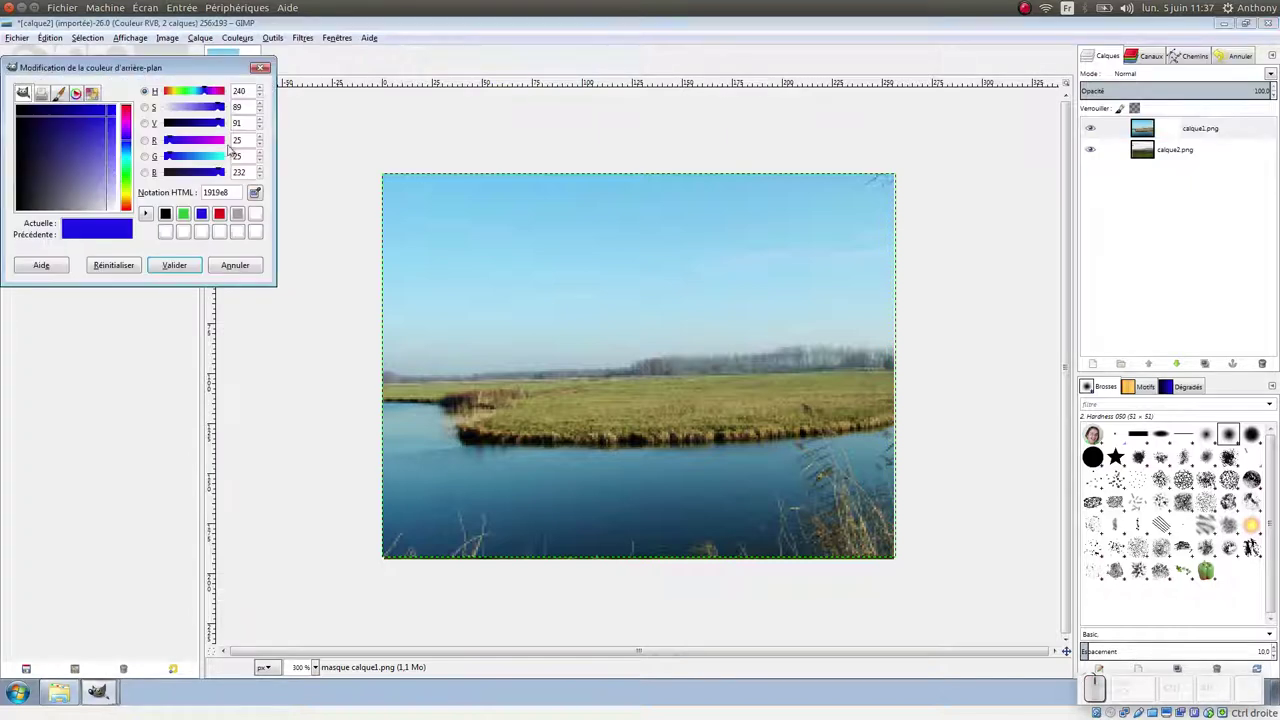
type("255")
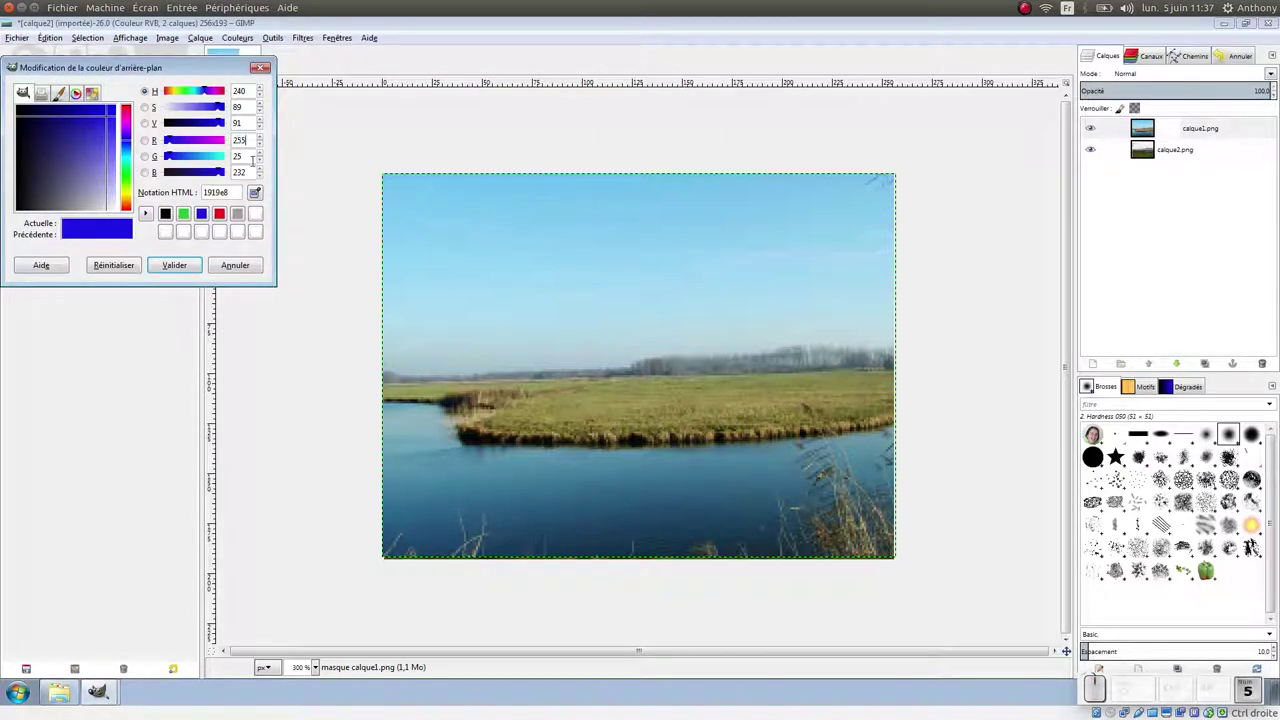
key("Tab")
type("255")
left_click(246, 172)
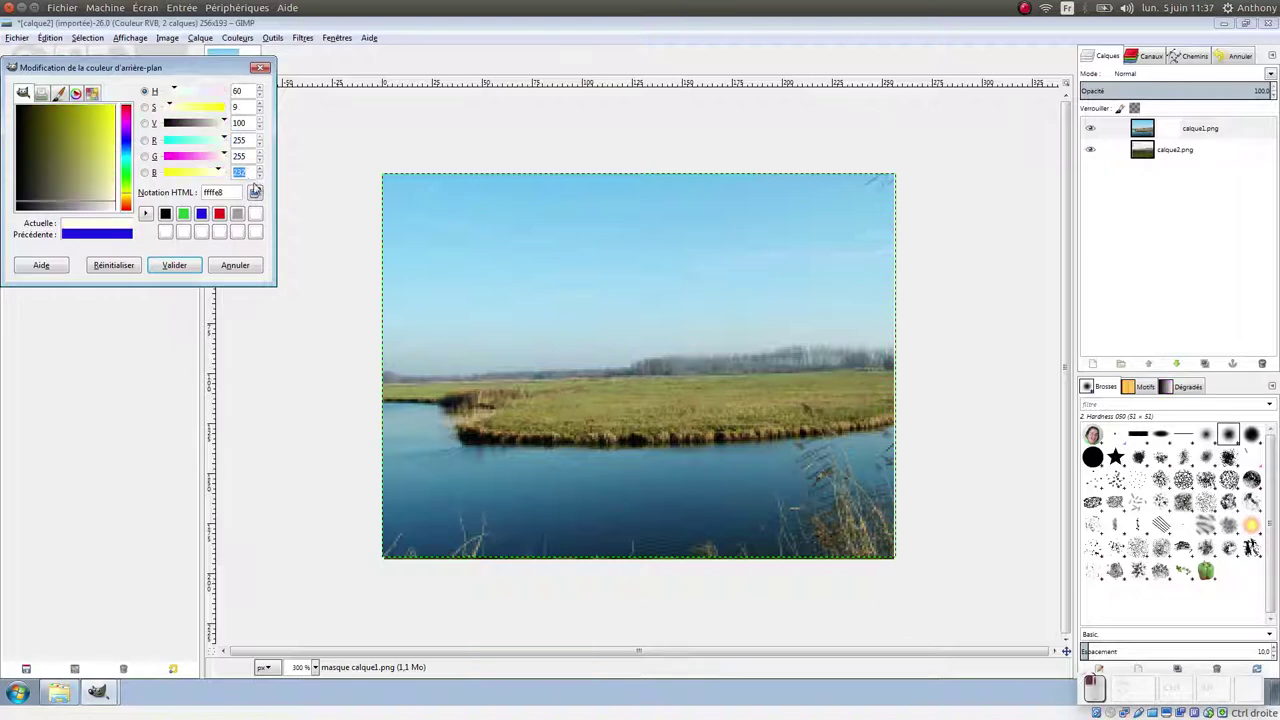
type("5")
type("255")
left_click(174, 265)
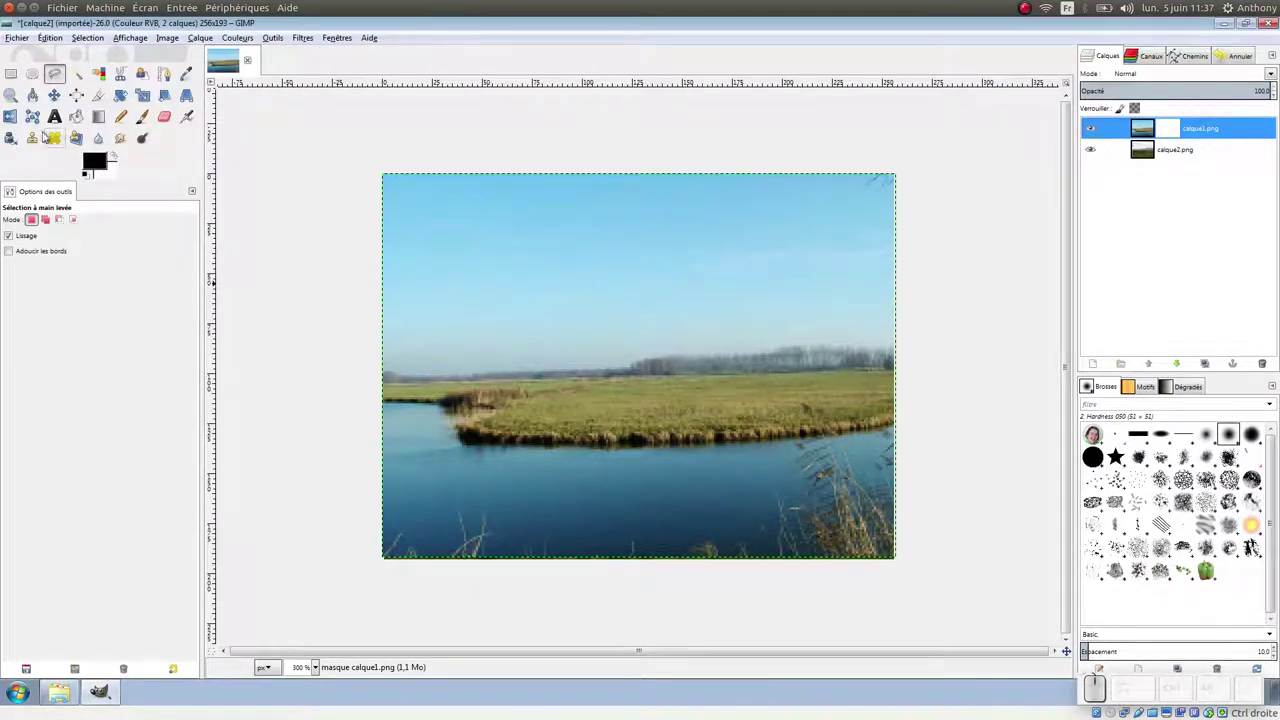
- Draw a top-to-bottom black-to-white gradient on calque1.png's layer mask with the Gradient tool
left_click(99, 117)
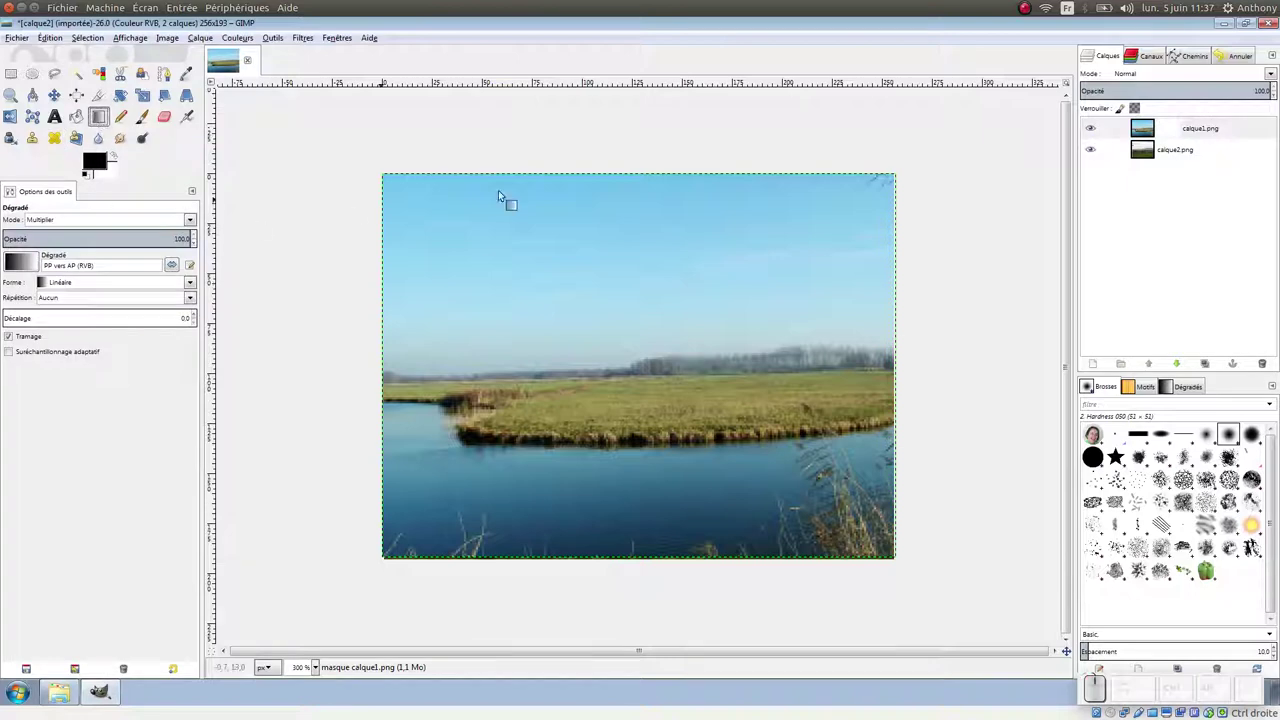
right_click(1187, 132)
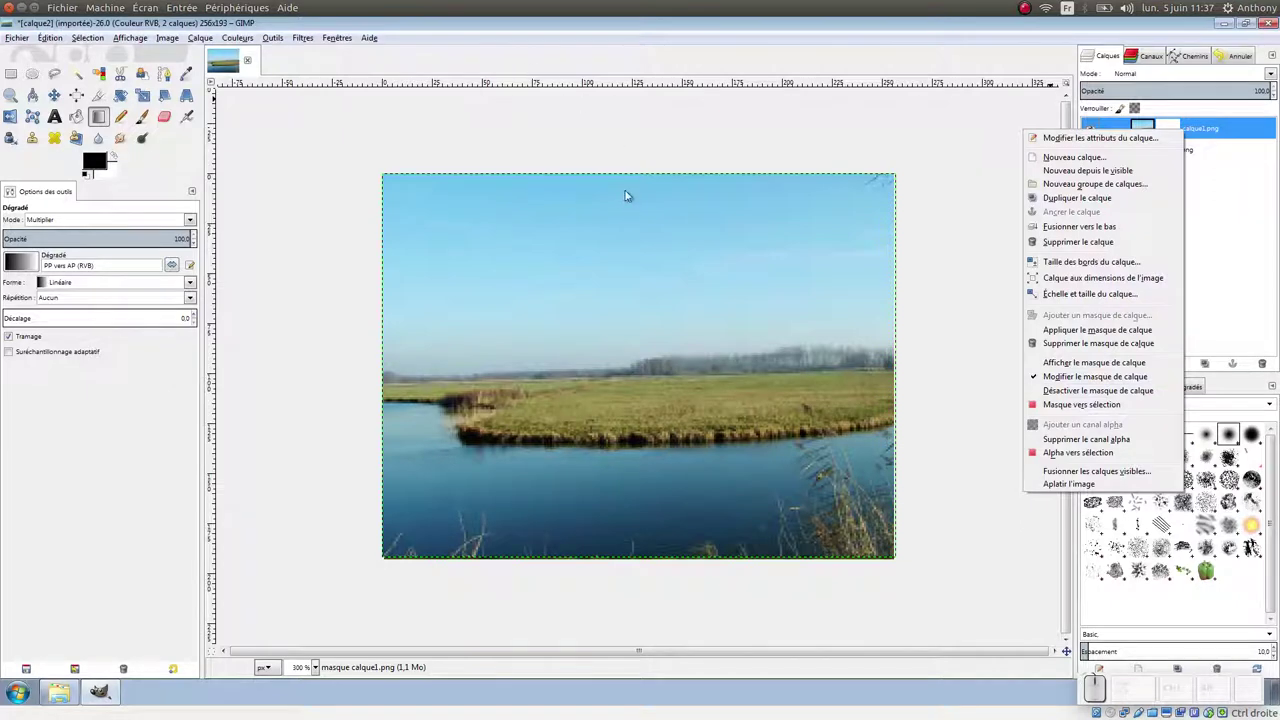
left_click(628, 240)
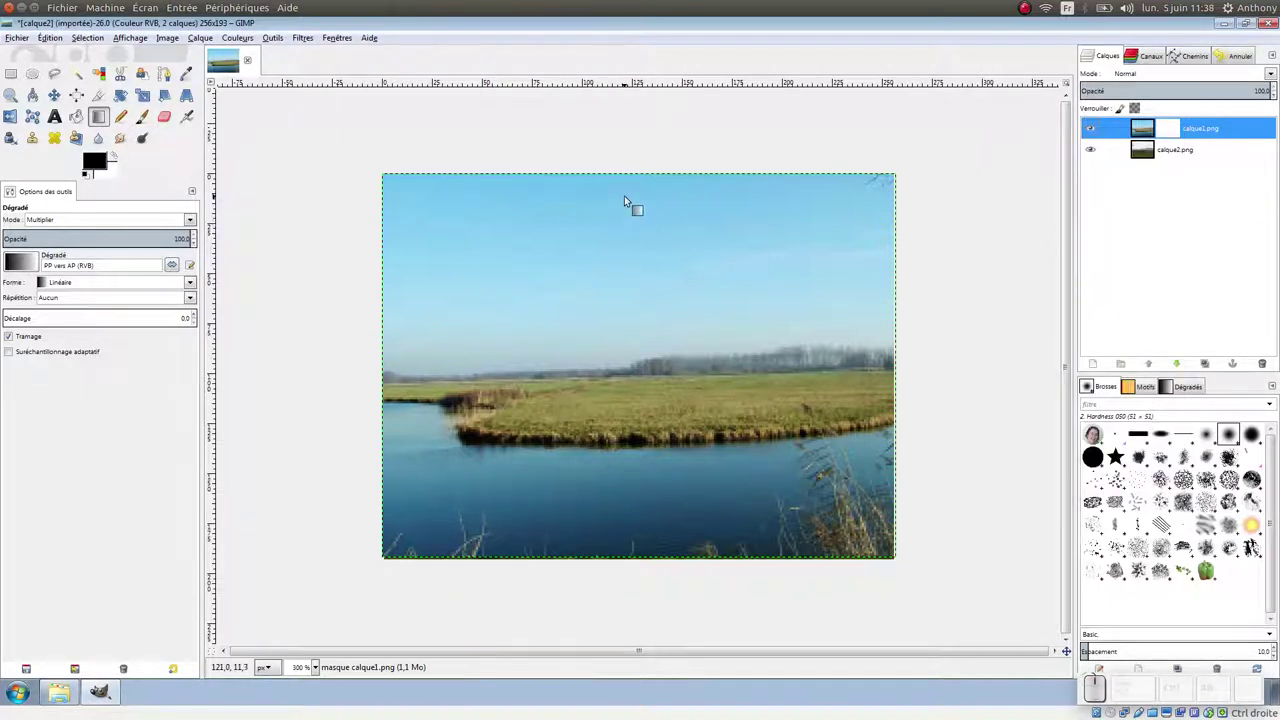
left_click_drag(624, 195, 627, 510)
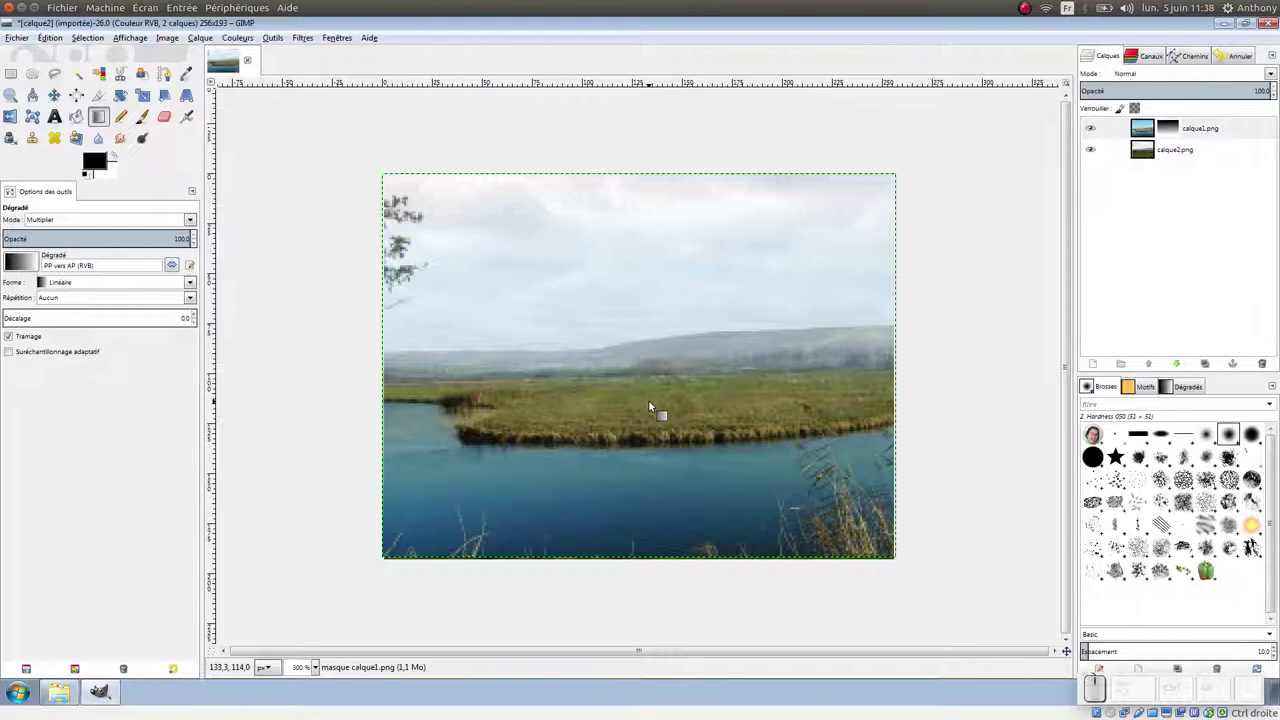
- Save the composite with Save As as calque.xcf in the Desktop's Gimp folder
left_click(20, 38)
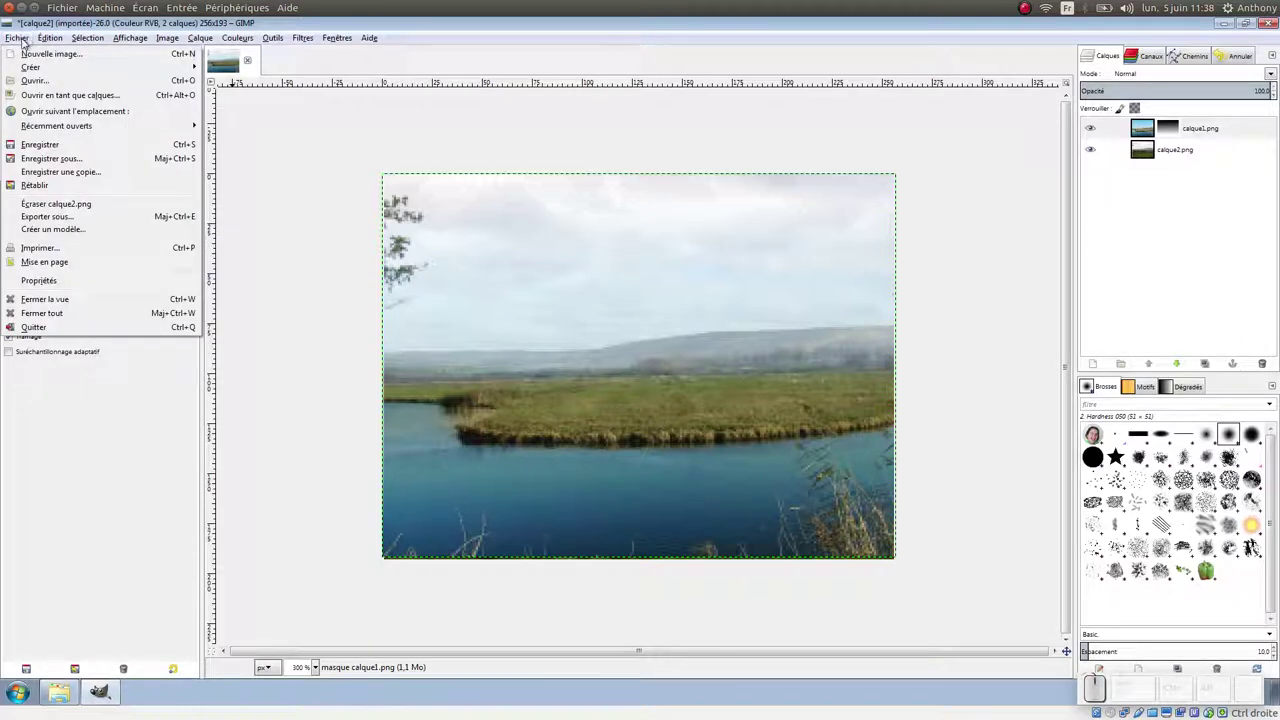
left_click(52, 158)
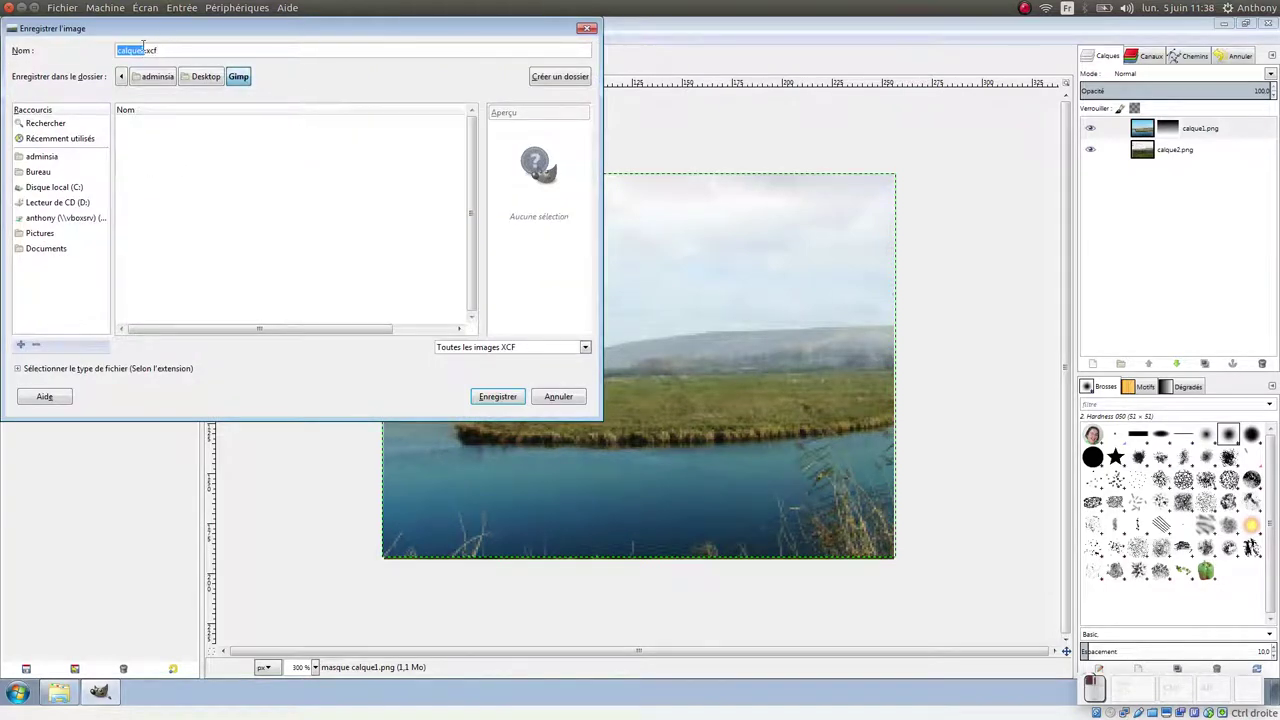
left_click(143, 49)
key("BackSpace")
type("2")
key("BackSpace")
left_click(510, 398)
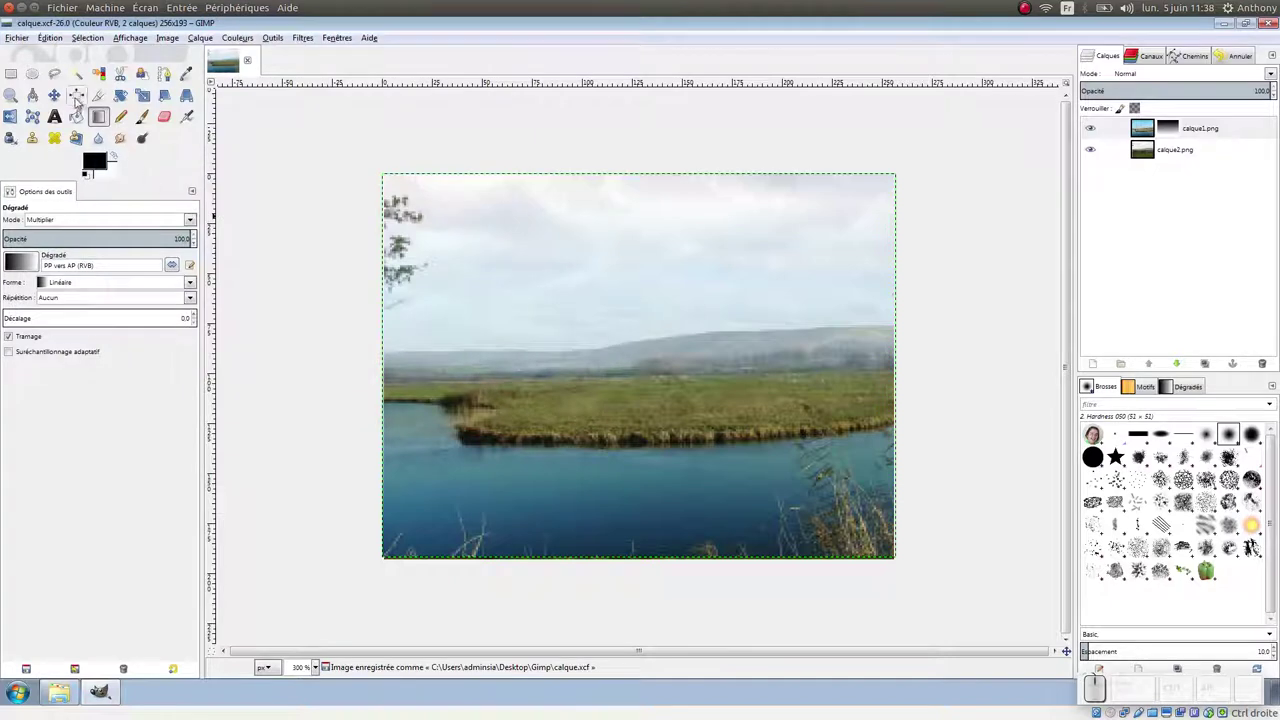
- Export the composite to the Gimp folder as calque3.png, accepting the PNG export options
left_click(18, 38)
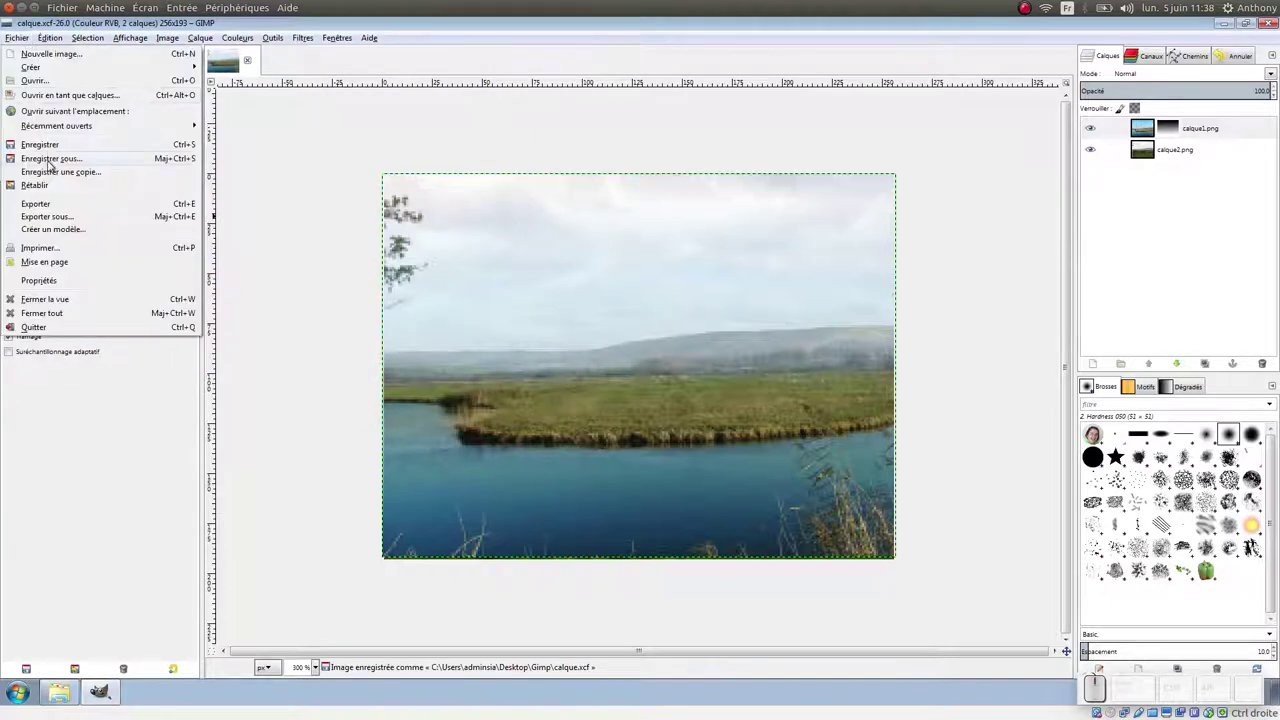
left_click(68, 218)
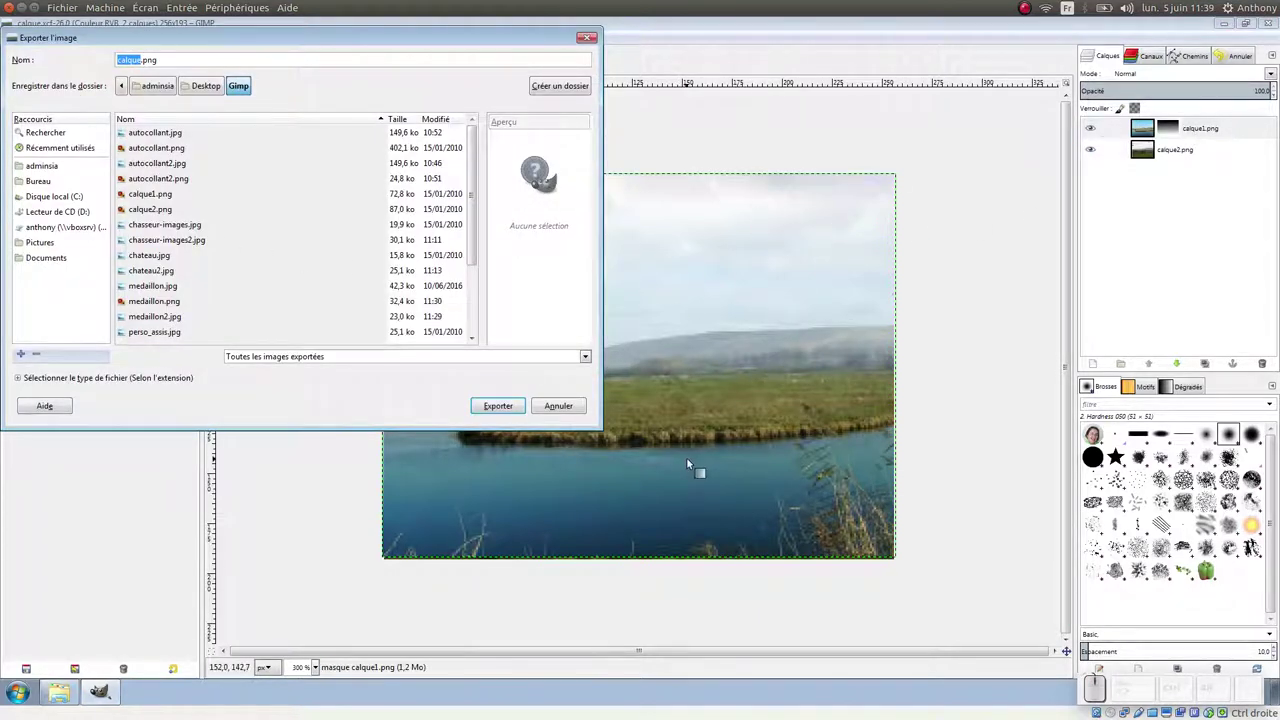
left_click(141, 60)
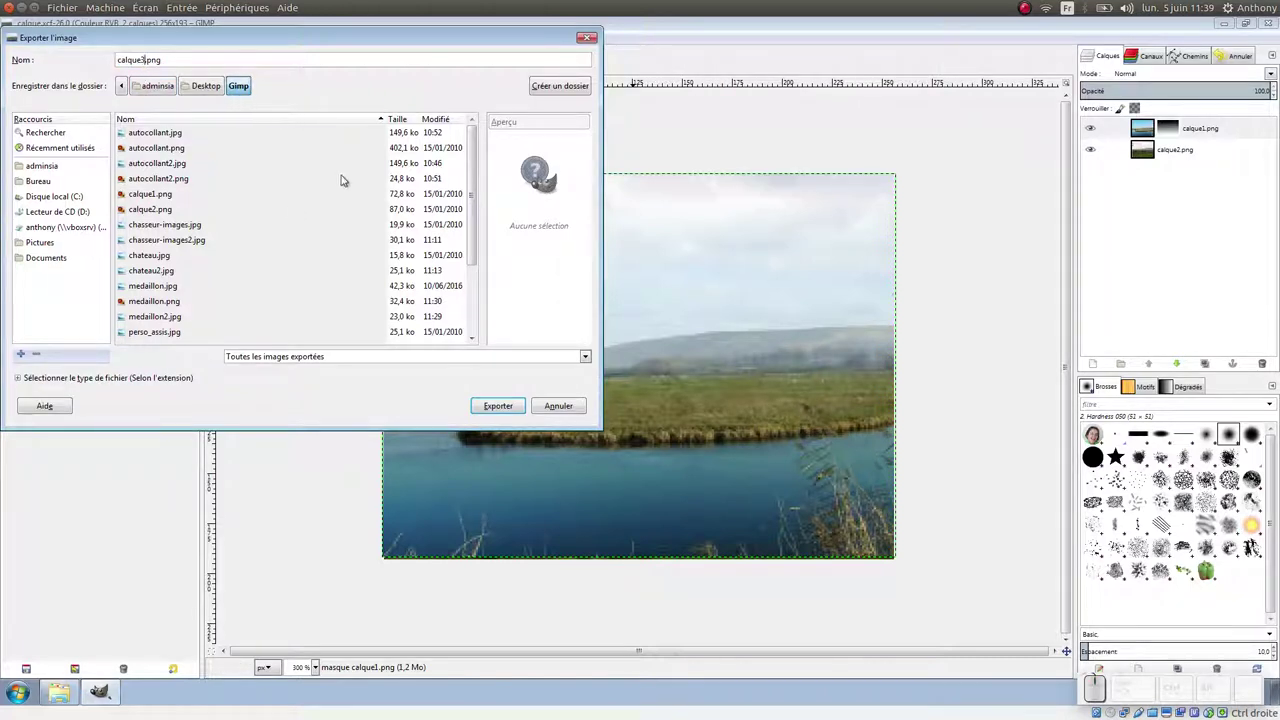
type("3")
left_click(497, 406)
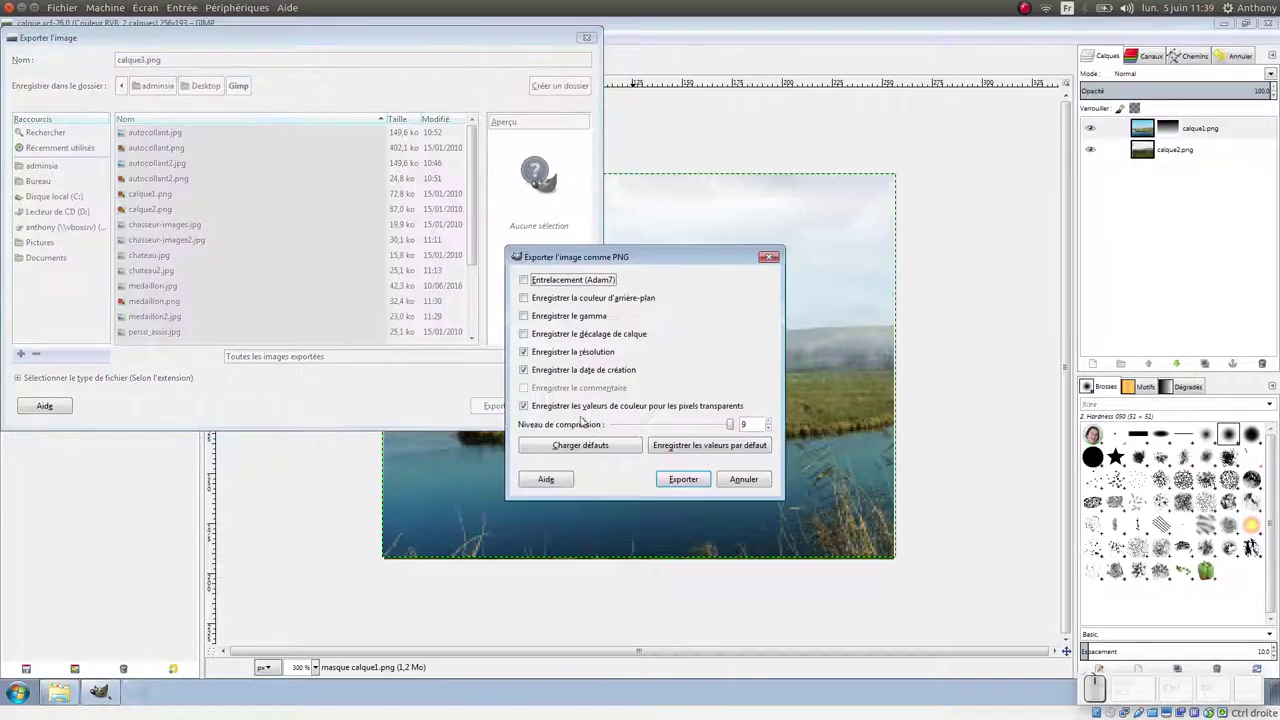
left_click(683, 480)
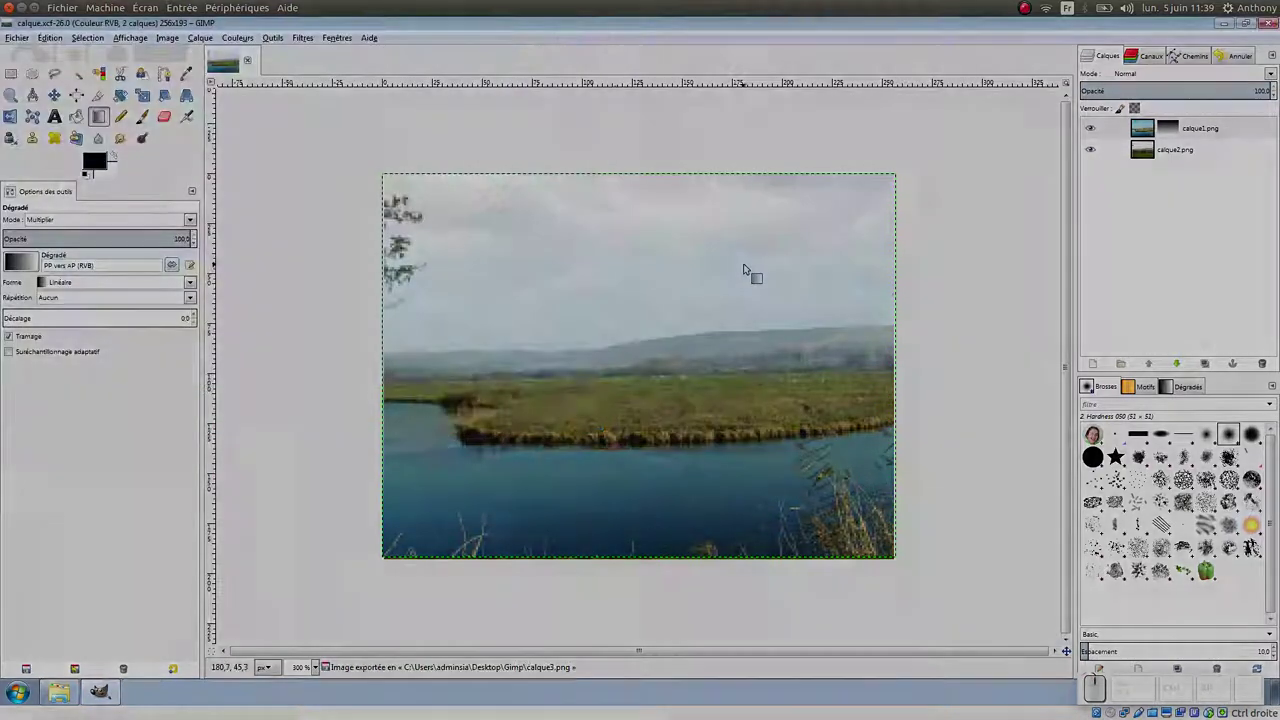